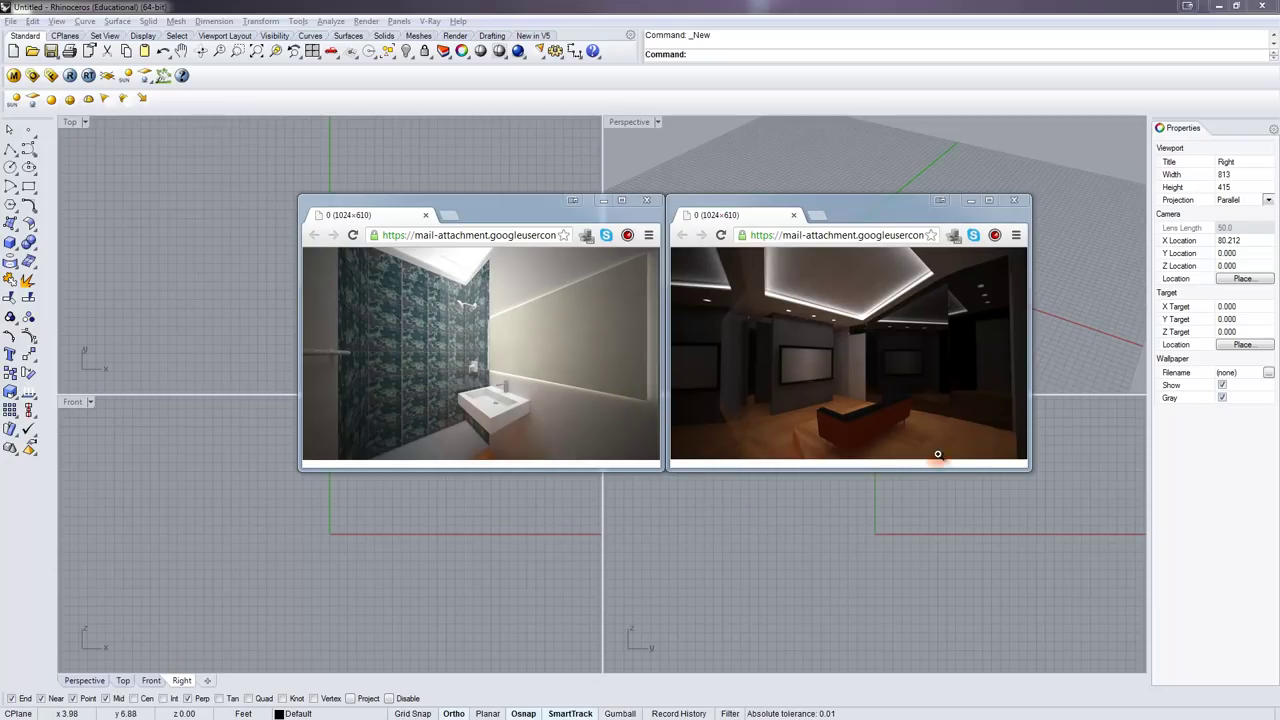
Close the remaining Chrome window showing the reference render
click(1016, 204)
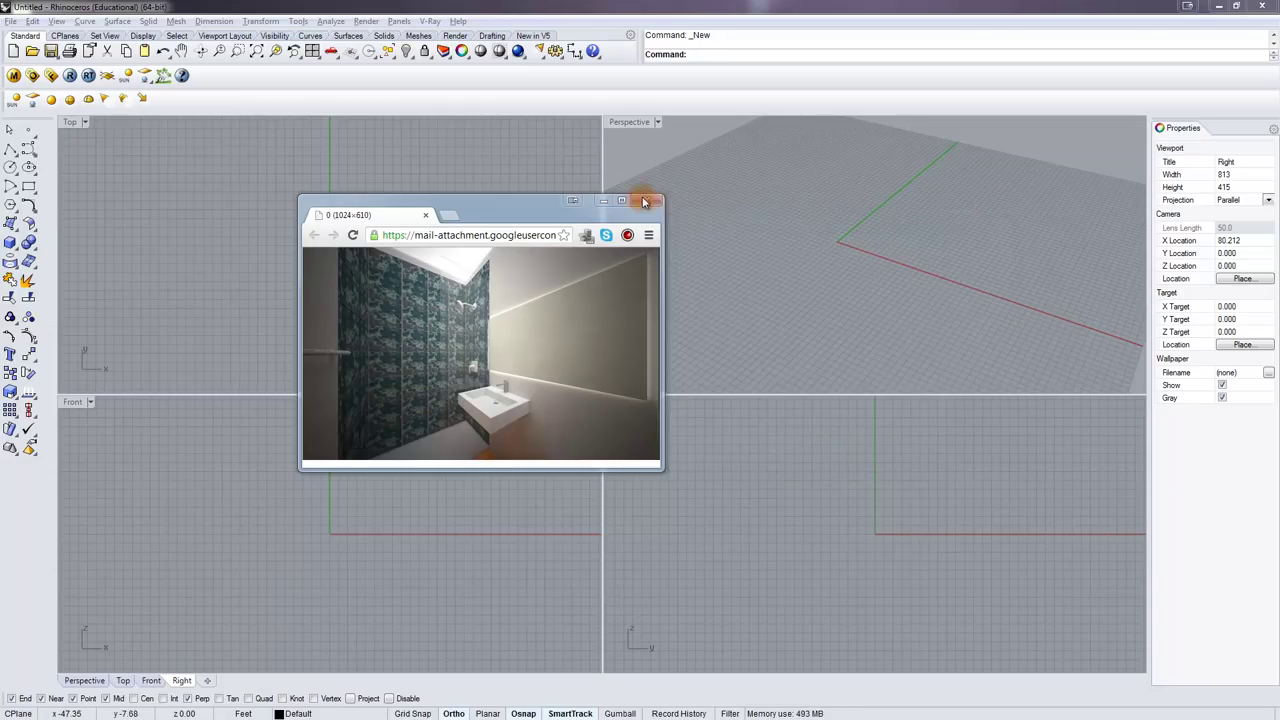
Add a V-Ray infinite ground plane in the Perspective view
click(646, 200)
click(799, 255)
click(107, 75)
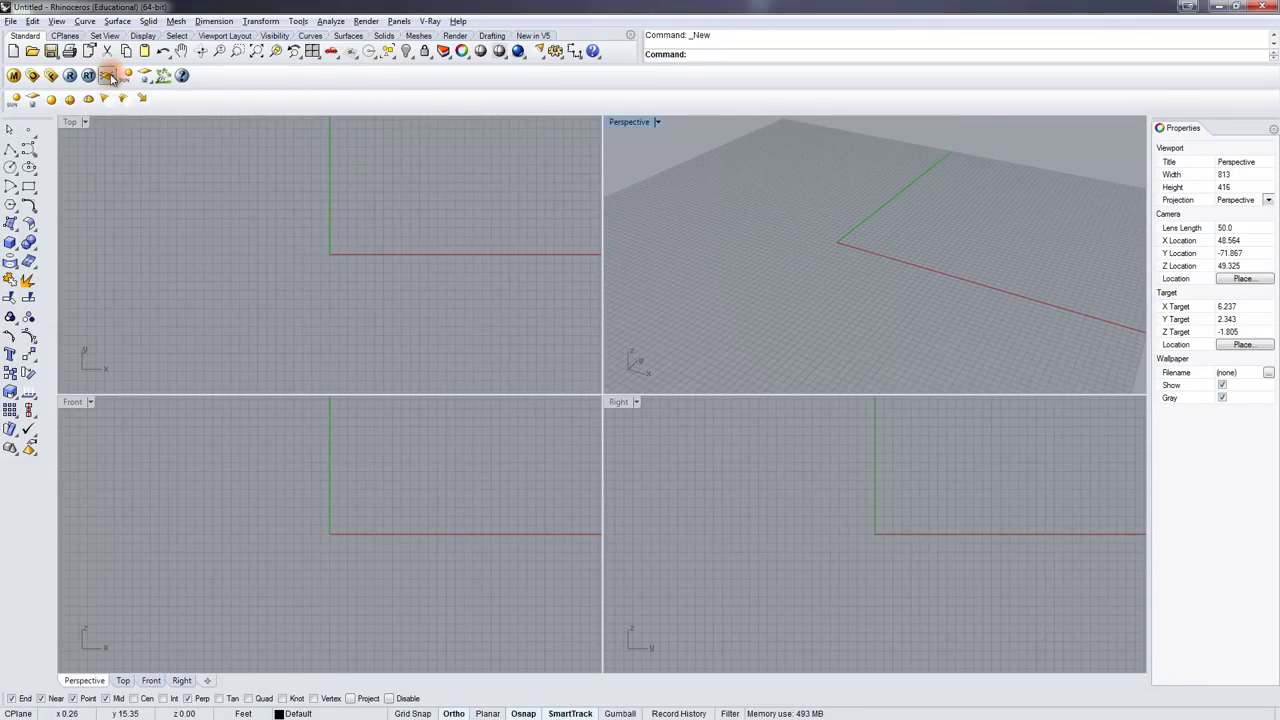
click(836, 238)
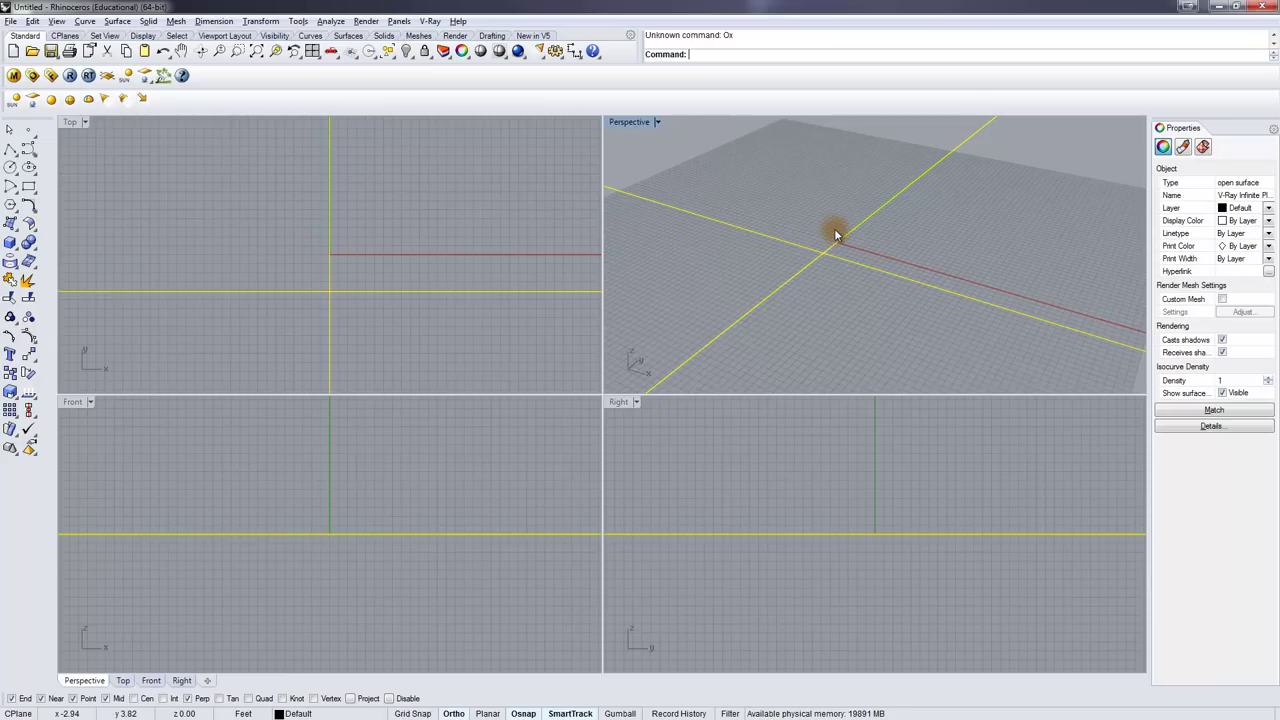
key(Escape)
Draw a small box on the ground plane with the Box command
text(box)
key(Return)
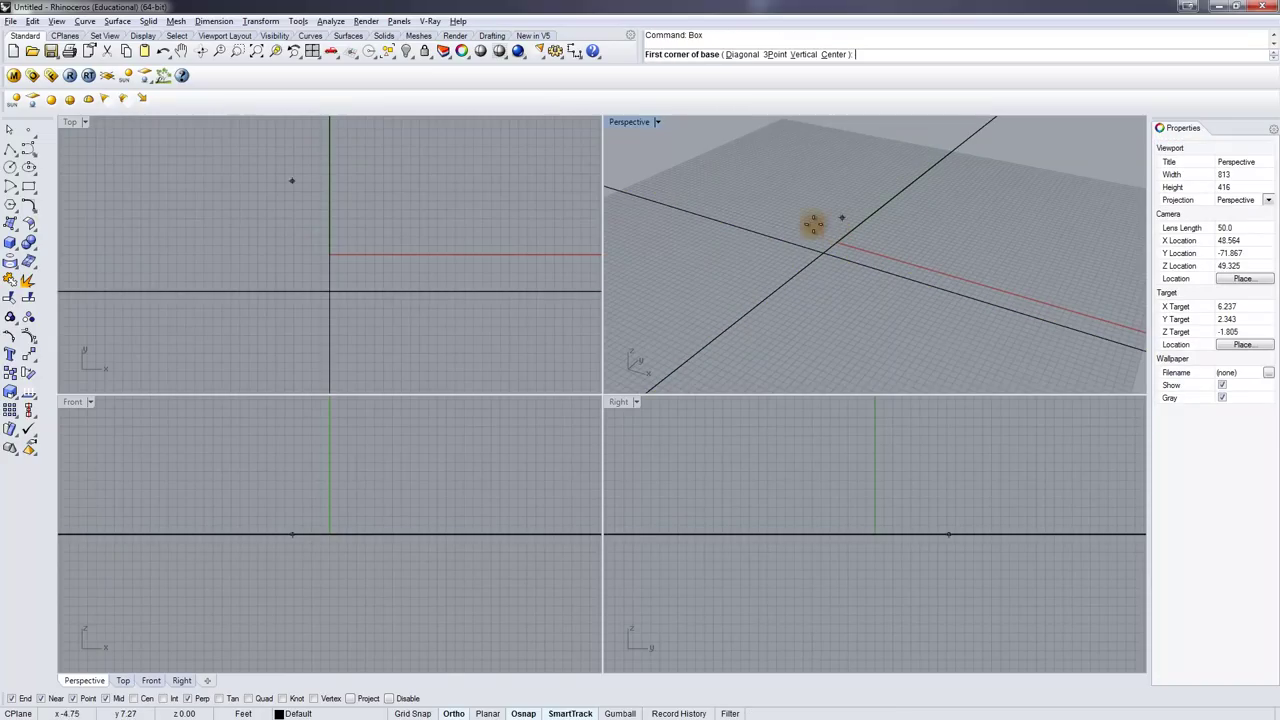
click(815, 222)
click(841, 277)
click(845, 248)
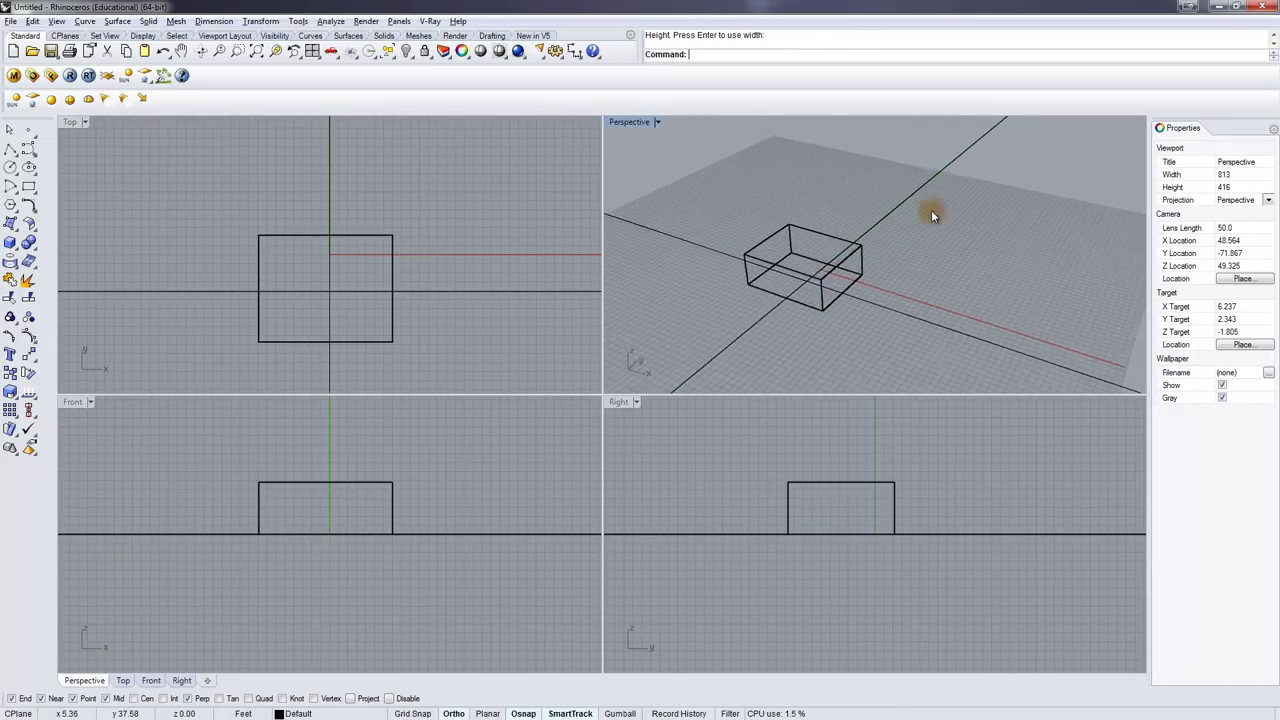
right_drag(931, 215, 877, 251)
Draw a tall, thin back wall as another box
key(Return)
click(752, 186)
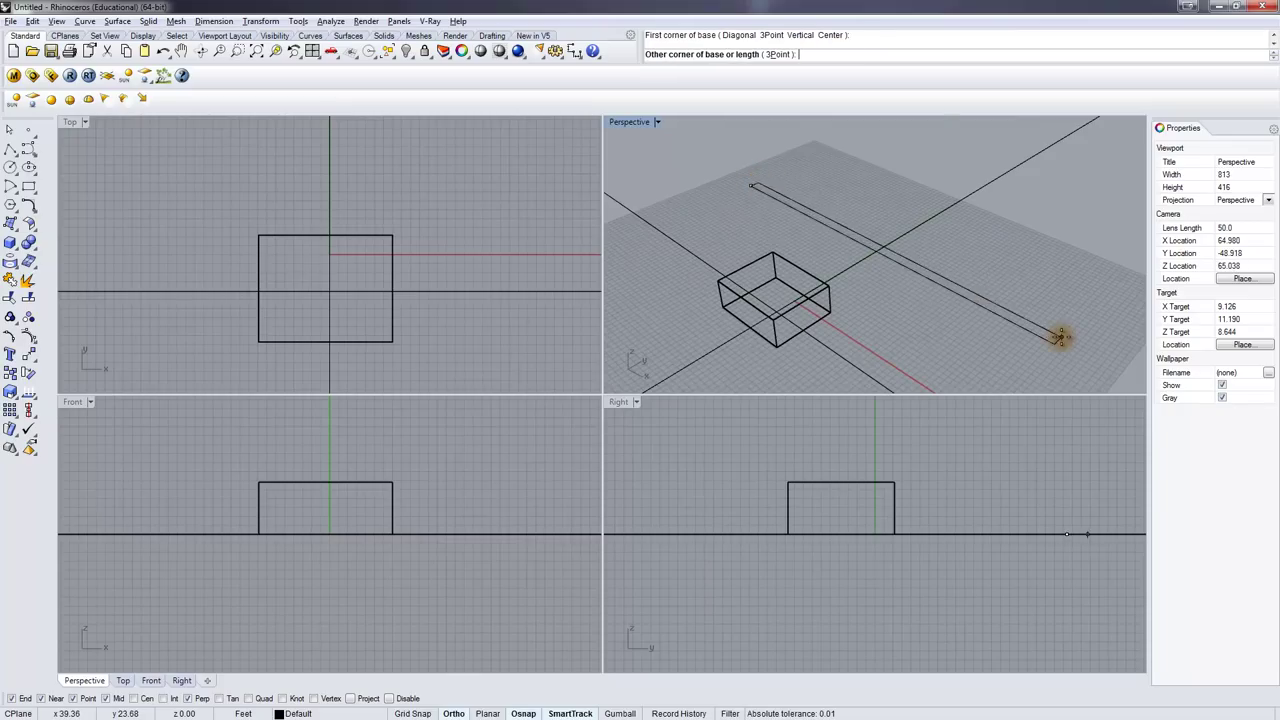
click(1061, 337)
click(1057, 189)
right_drag(1057, 189, 931, 344)
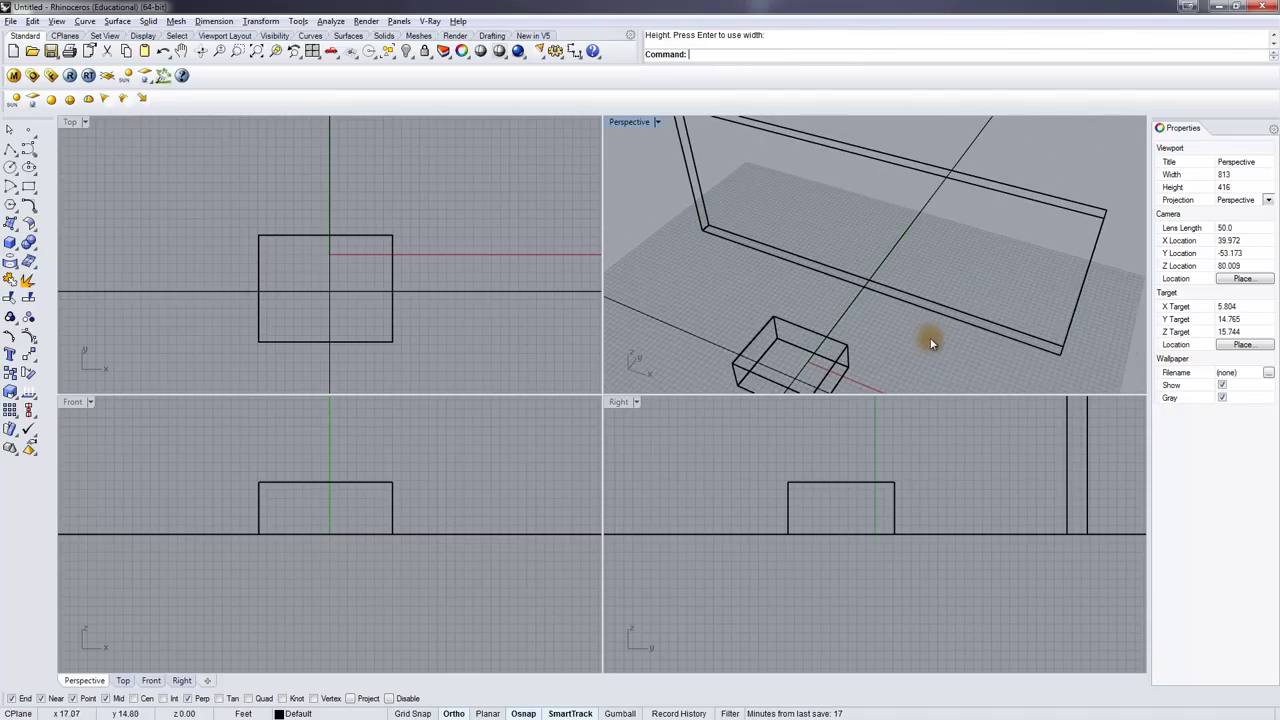
Draw a thin panel box in front of the wall
key(Return)
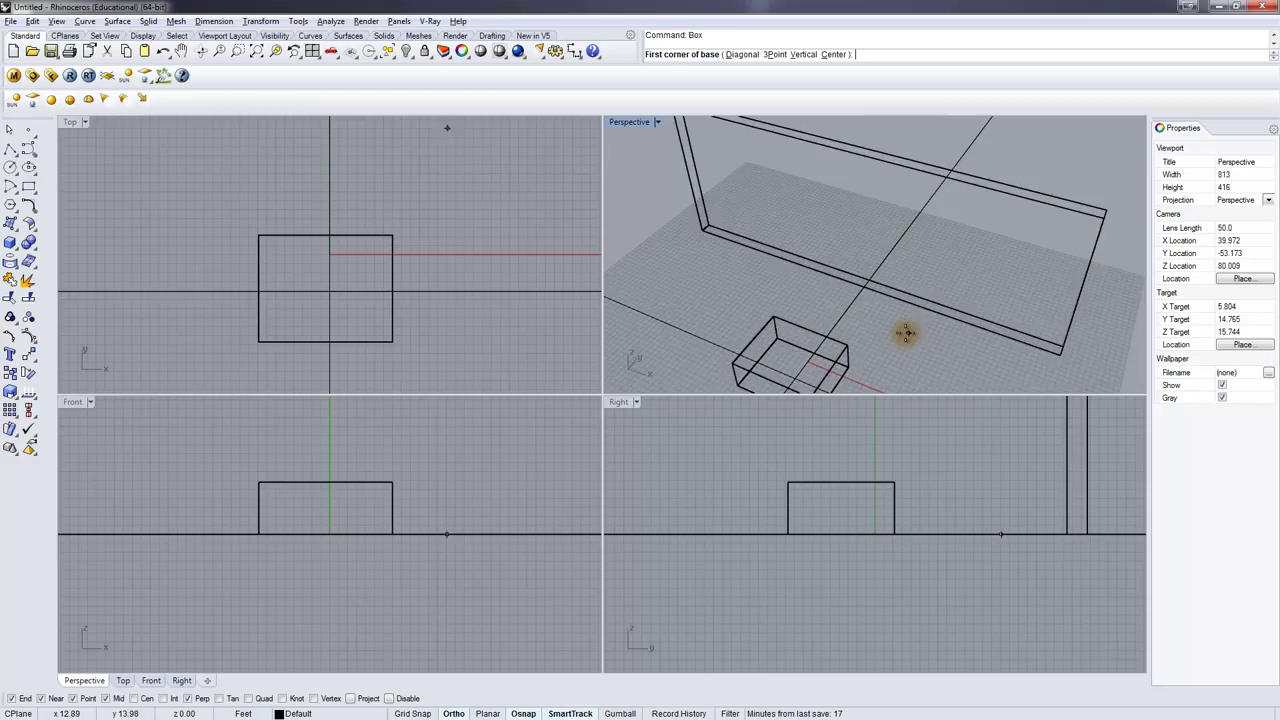
scroll(820, 294, up, 2)
click(814, 296)
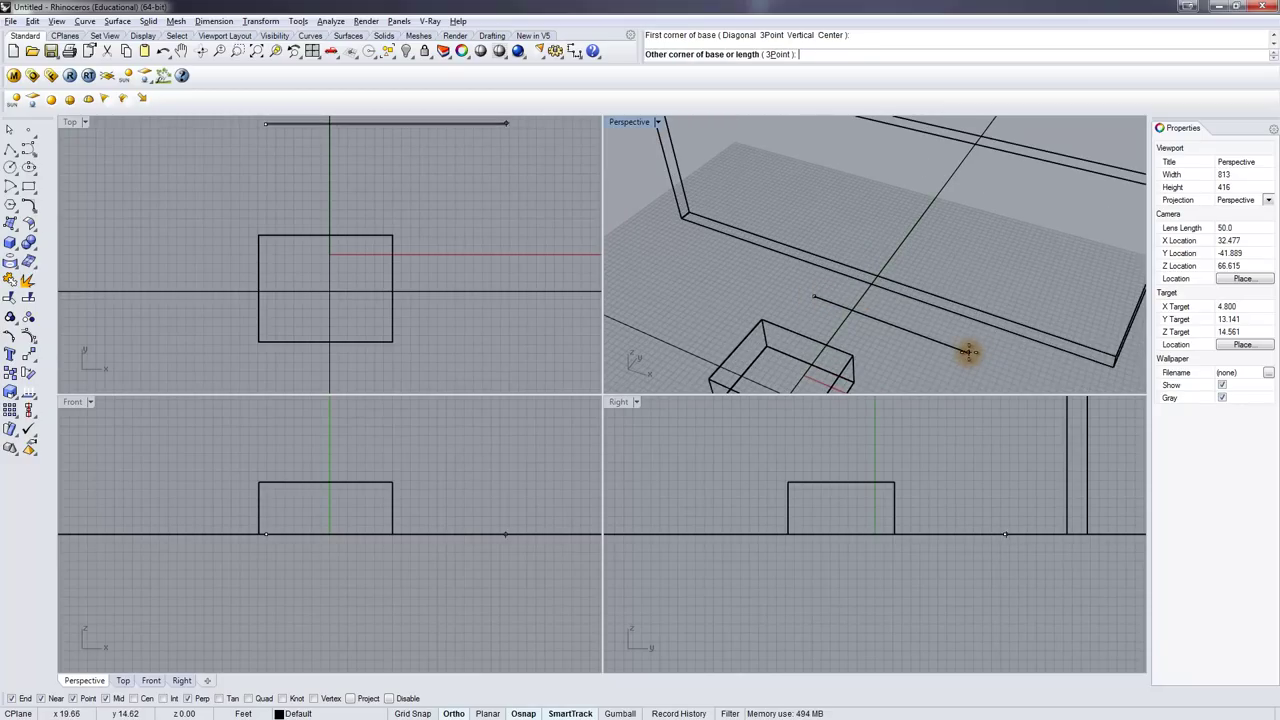
click(969, 350)
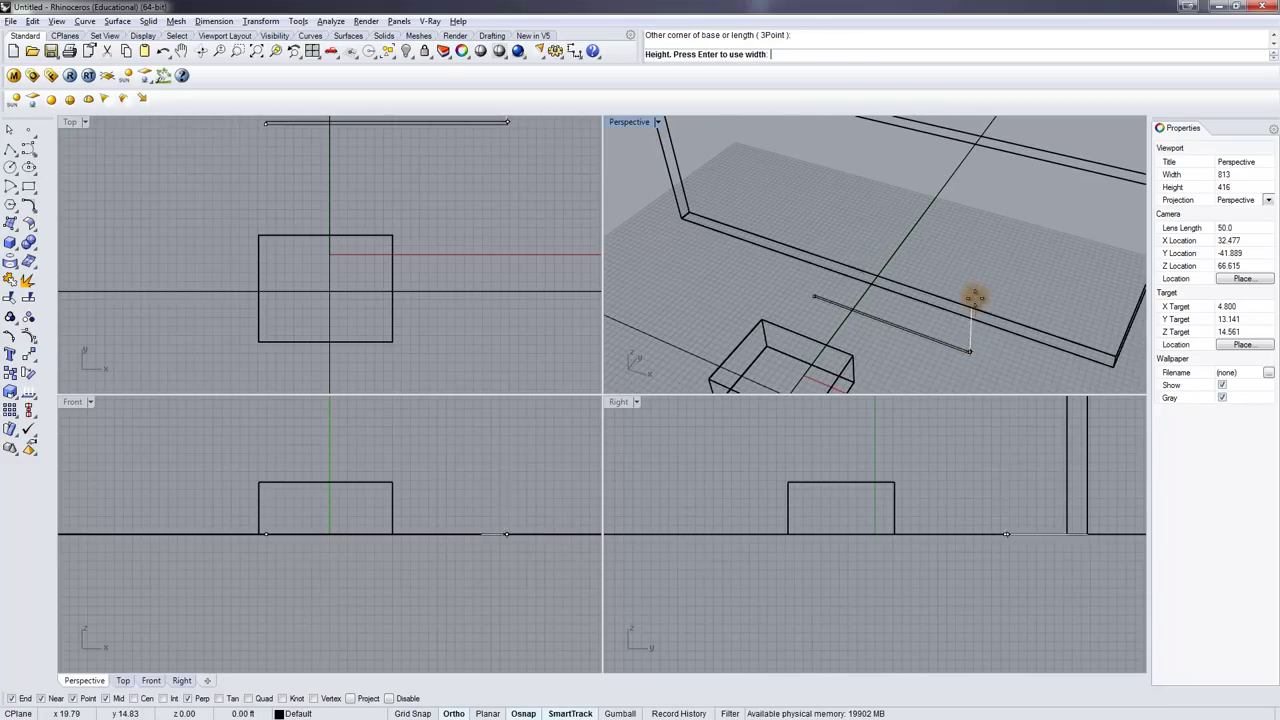
click(966, 293)
right_drag(966, 293, 880, 329)
Move the thin panel against the wall and raise it, then lift the small box off the ground
key(Return)
click(905, 321)
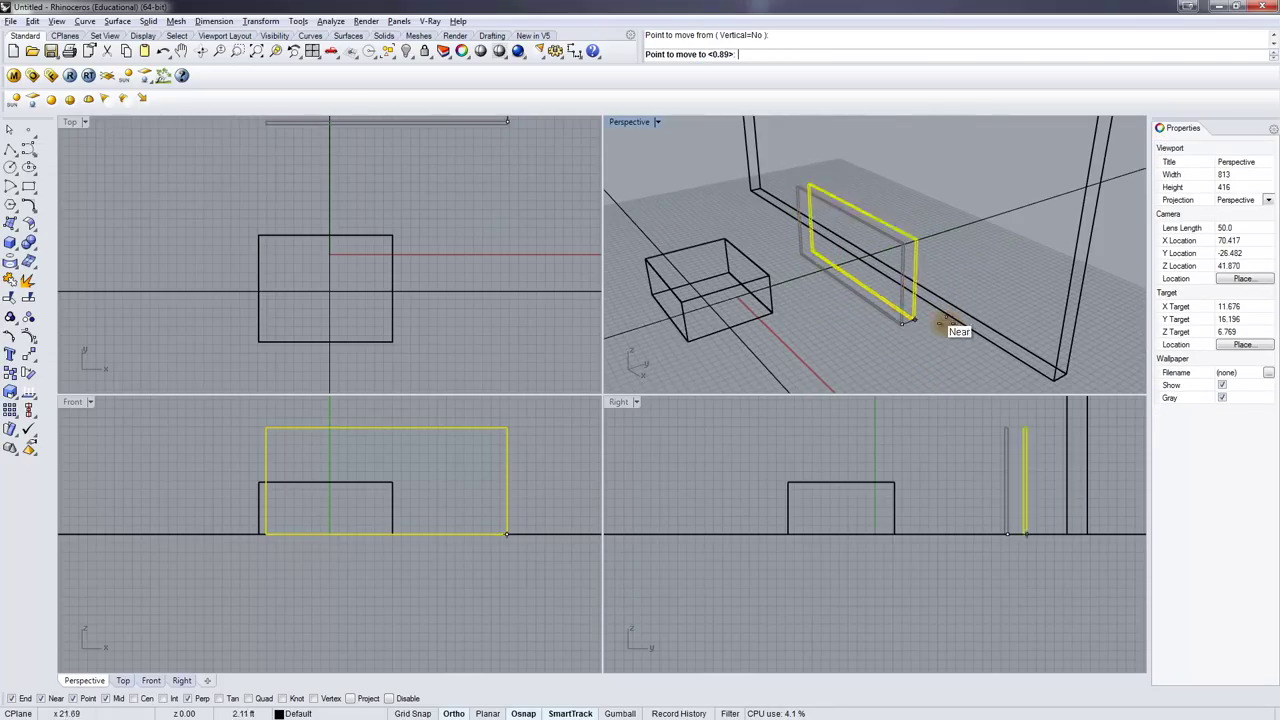
click(921, 315)
key(Return)
click(917, 354)
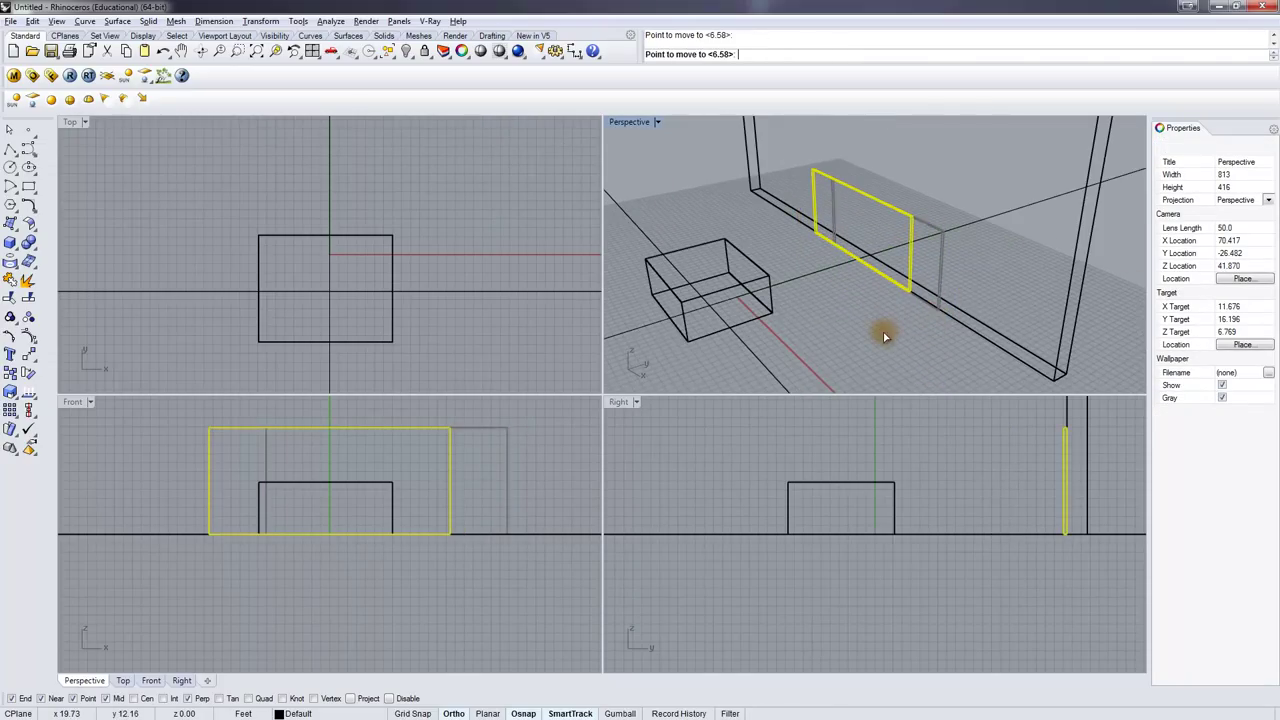
click(883, 332)
drag(909, 237, 905, 196)
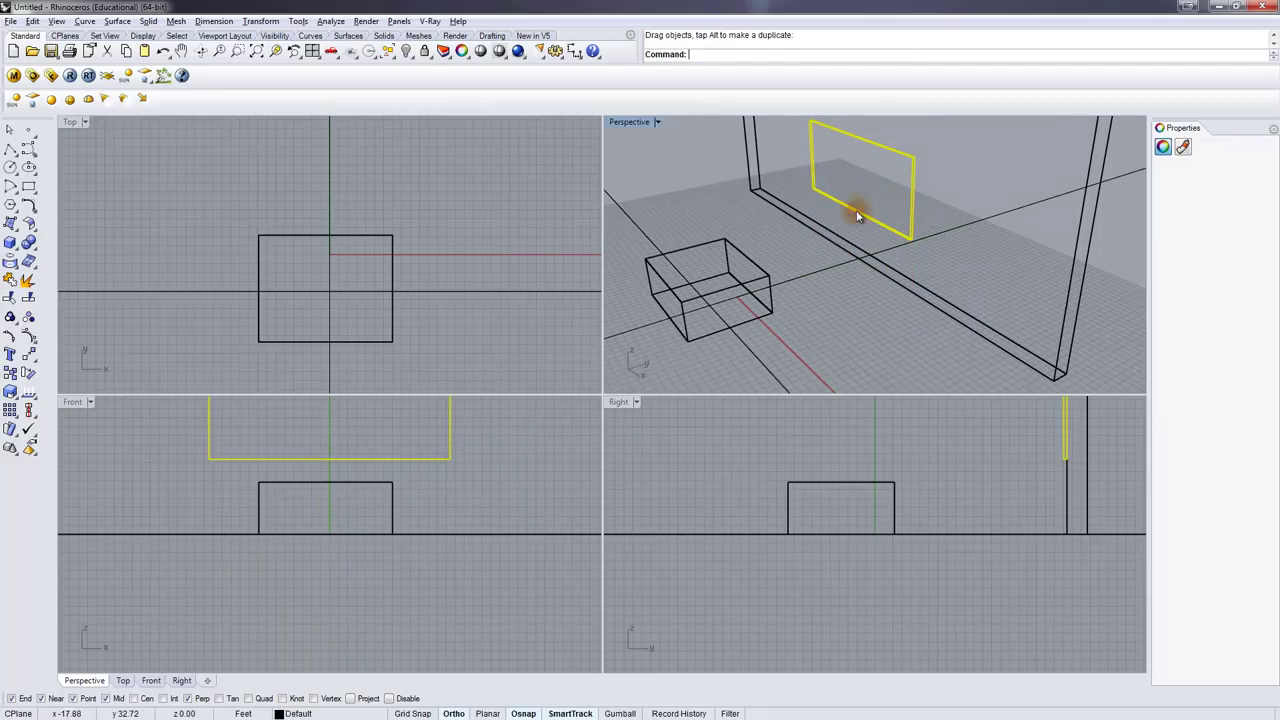
drag(766, 280, 762, 228)
Switch the Perspective viewport to Shaded display
click(828, 277)
right_drag(828, 277, 865, 265)
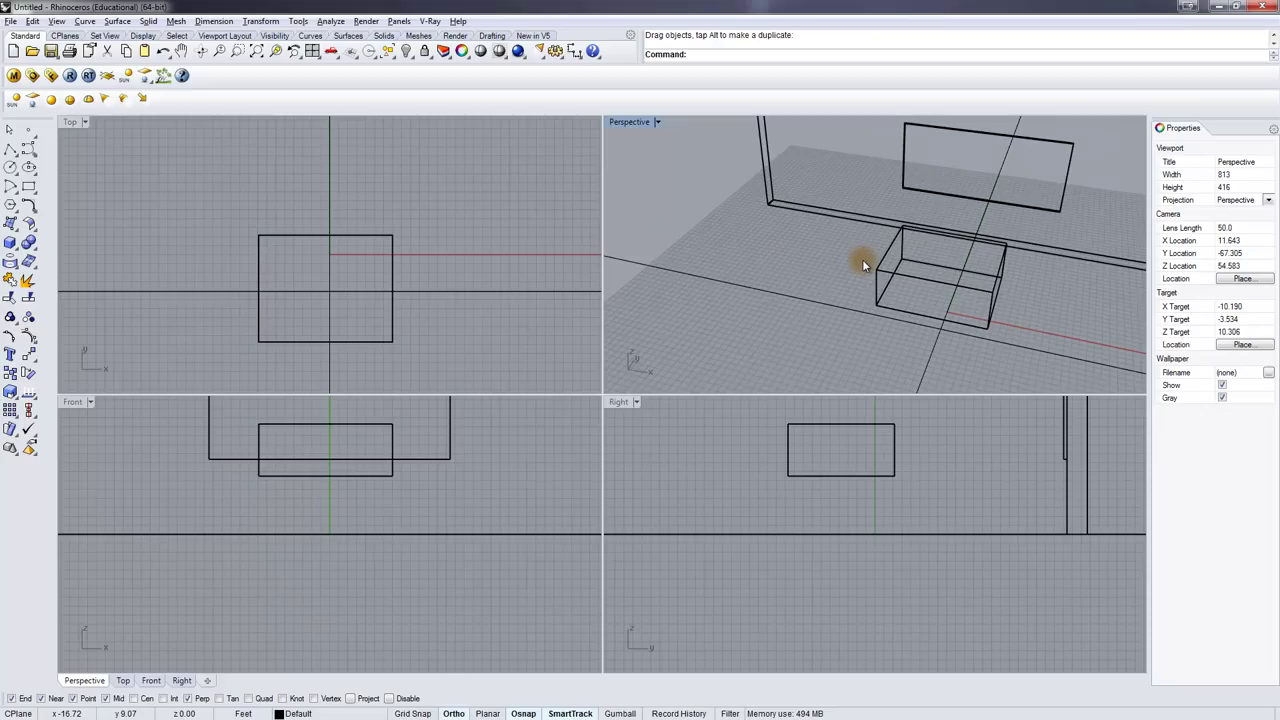
middle_click(700, 258)
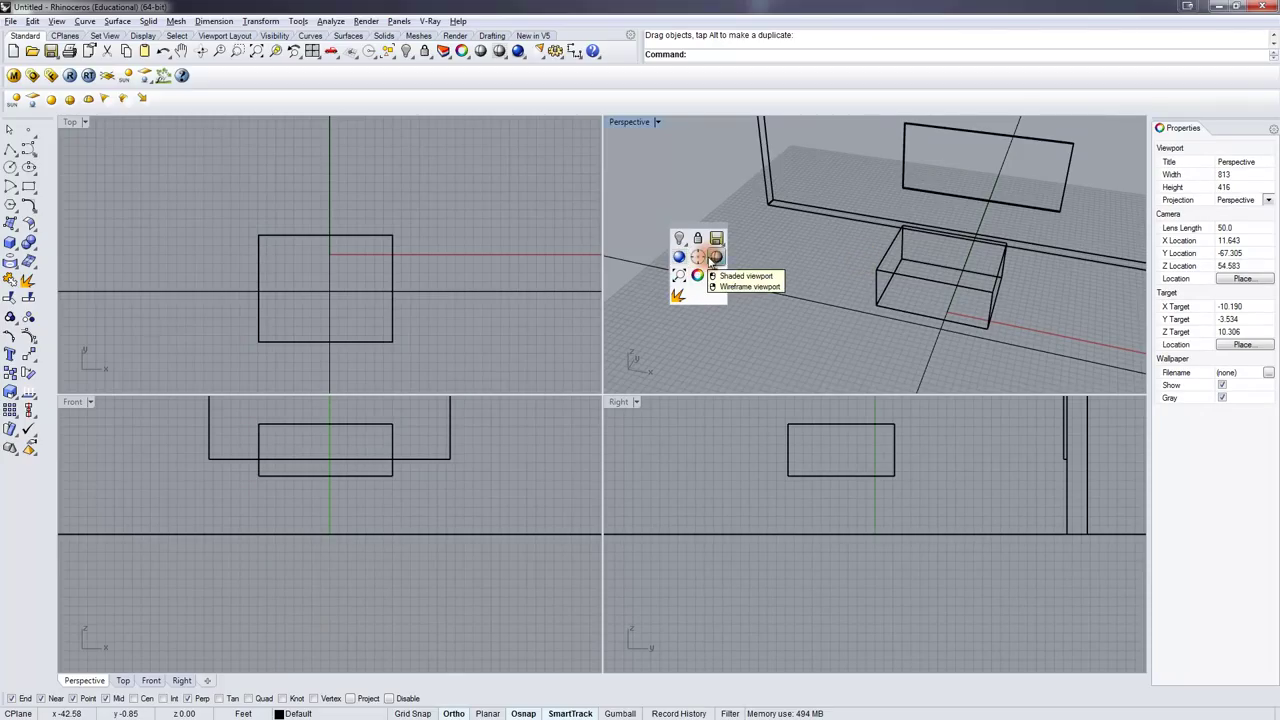
click(714, 257)
right_drag(714, 251, 792, 263)
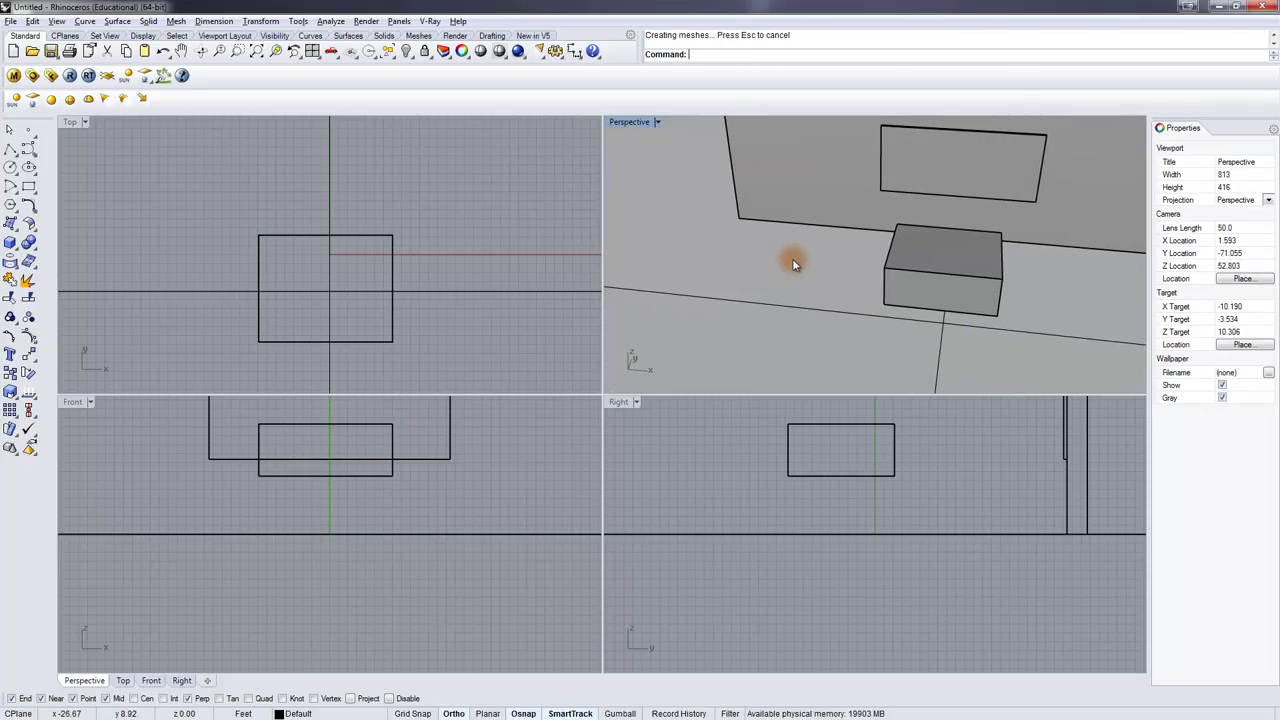
Draw a side wall box perpendicular to the back wall
text(box)
key(Return)
click(785, 224)
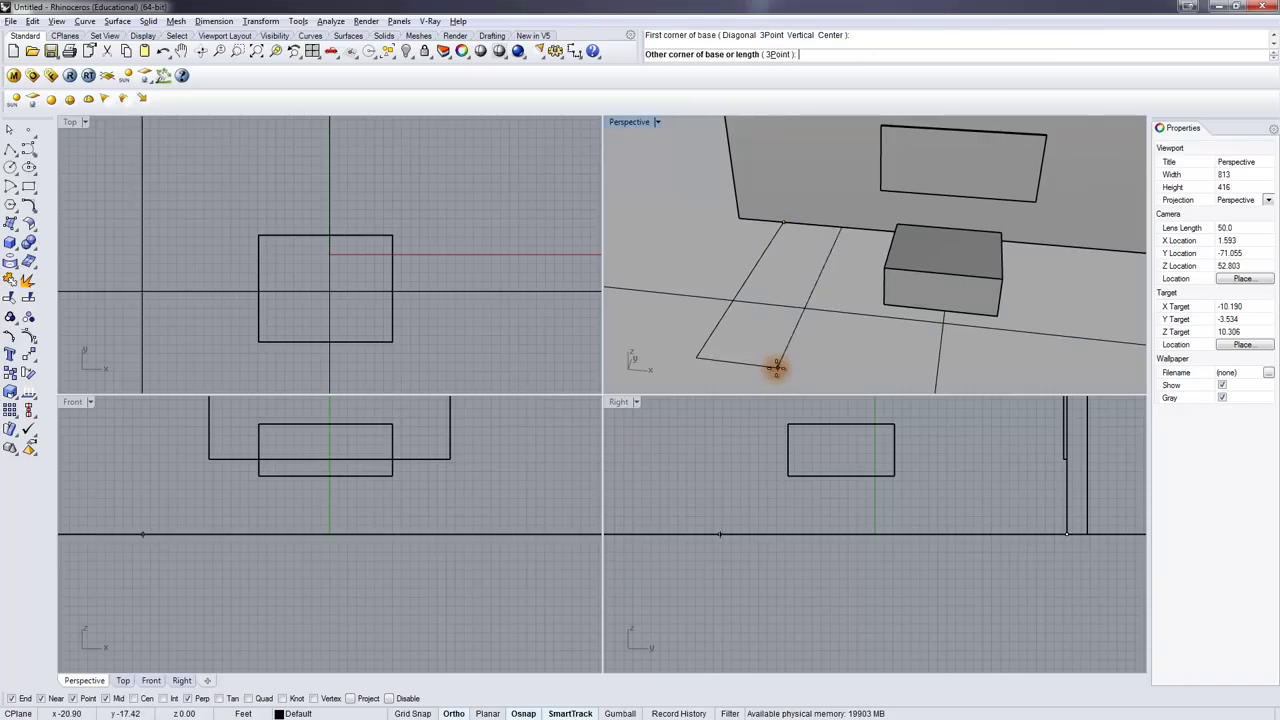
click(683, 380)
click(723, 205)
Copy the small box to a spot behind the side wall
click(955, 297)
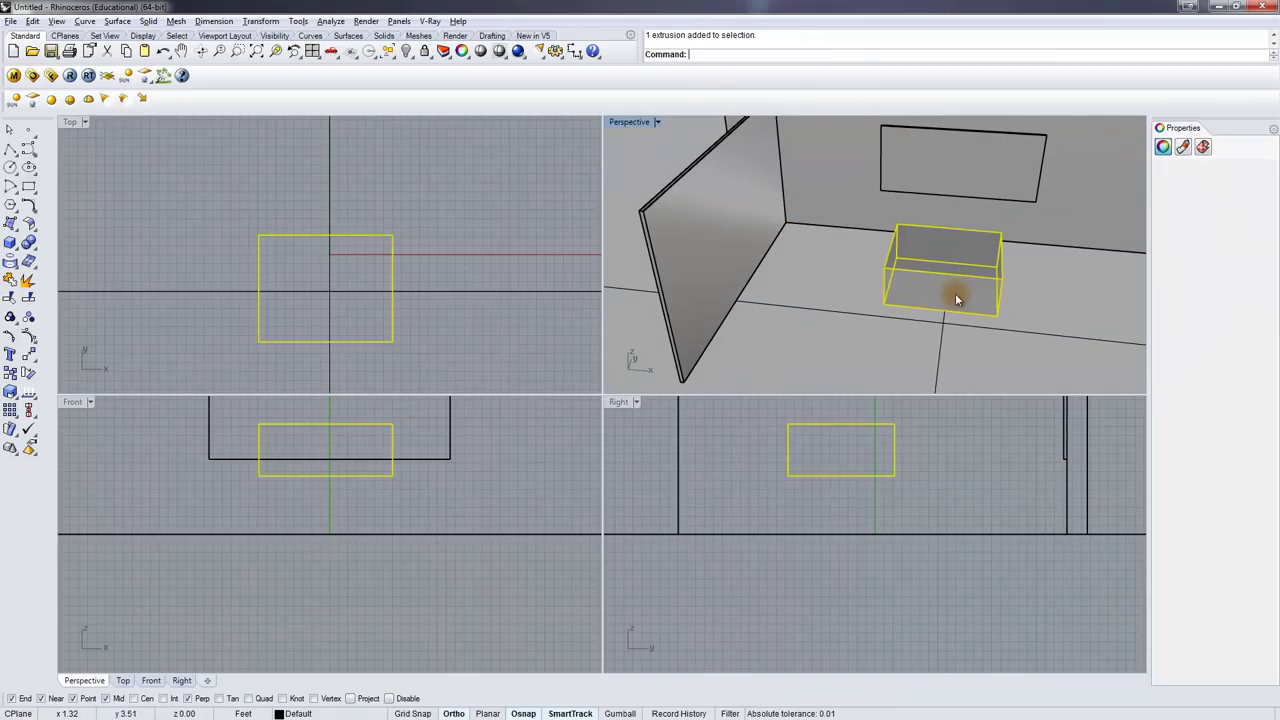
text(Copy)
key(Return)
scroll(957, 290, down, 4)
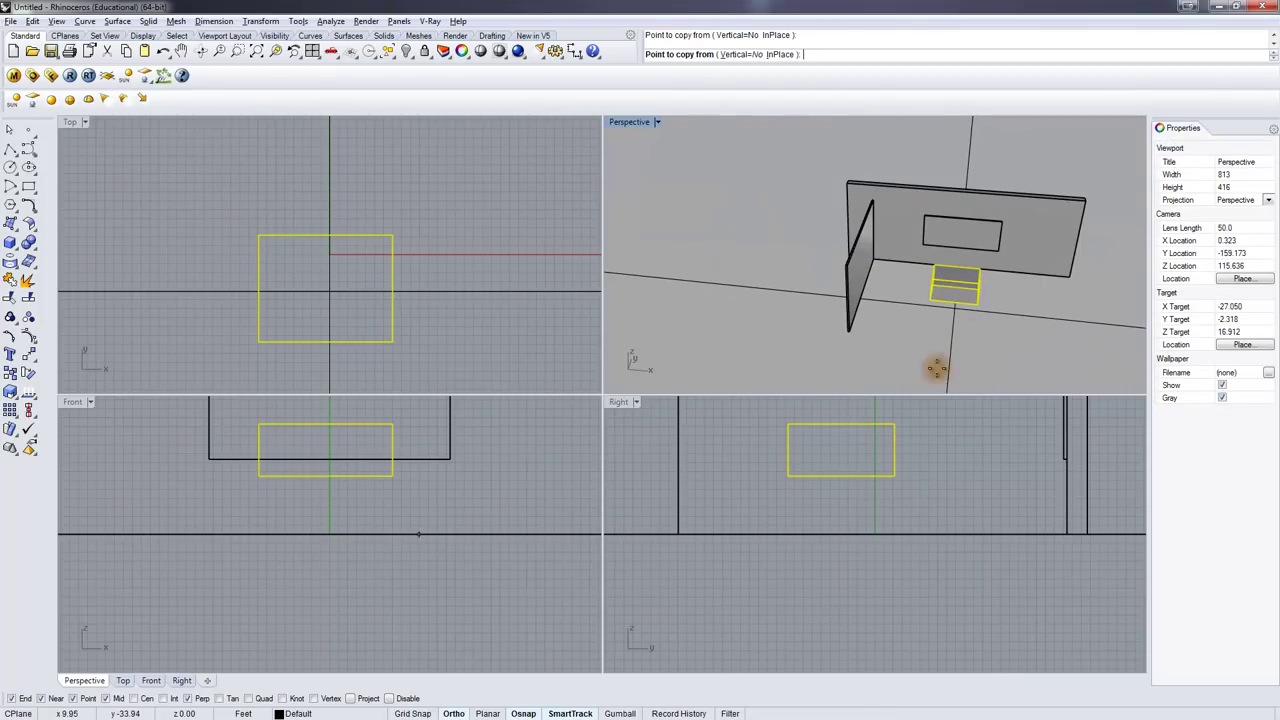
click(983, 373)
click(838, 348)
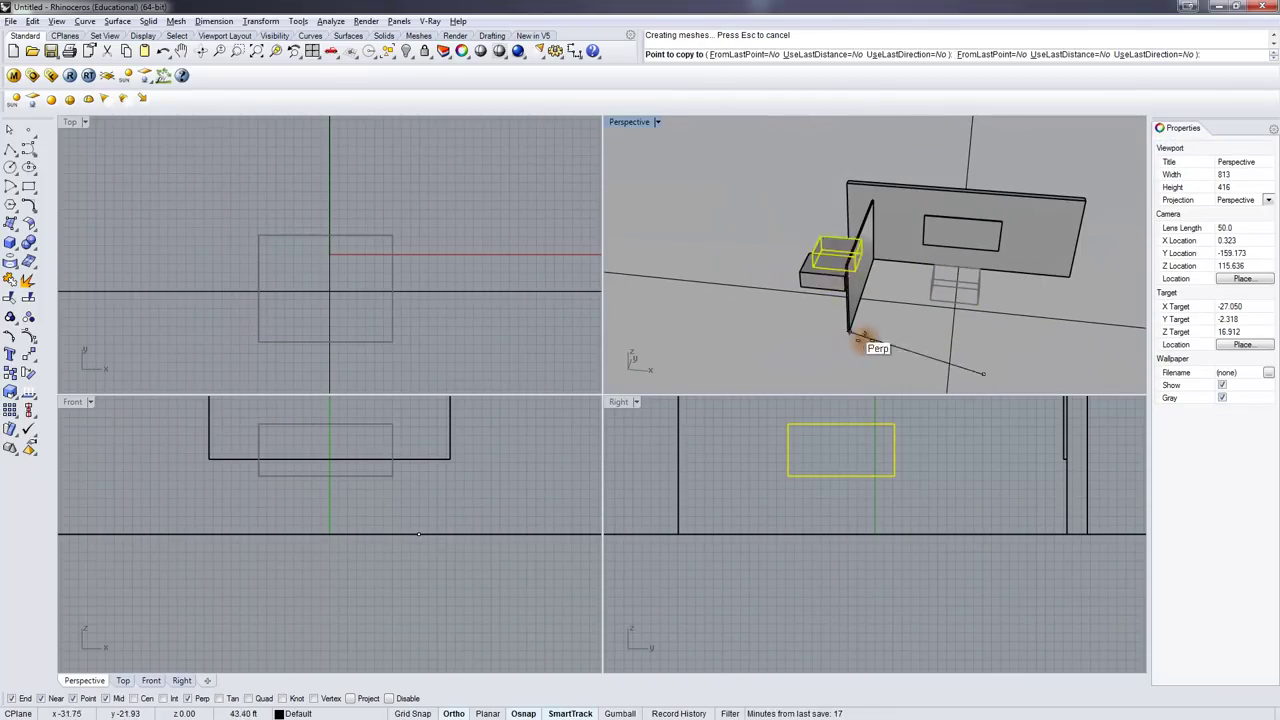
key(Return)
right_drag(866, 343, 908, 323)
scroll(877, 290, up, 5)
scroll(803, 304, down, 5)
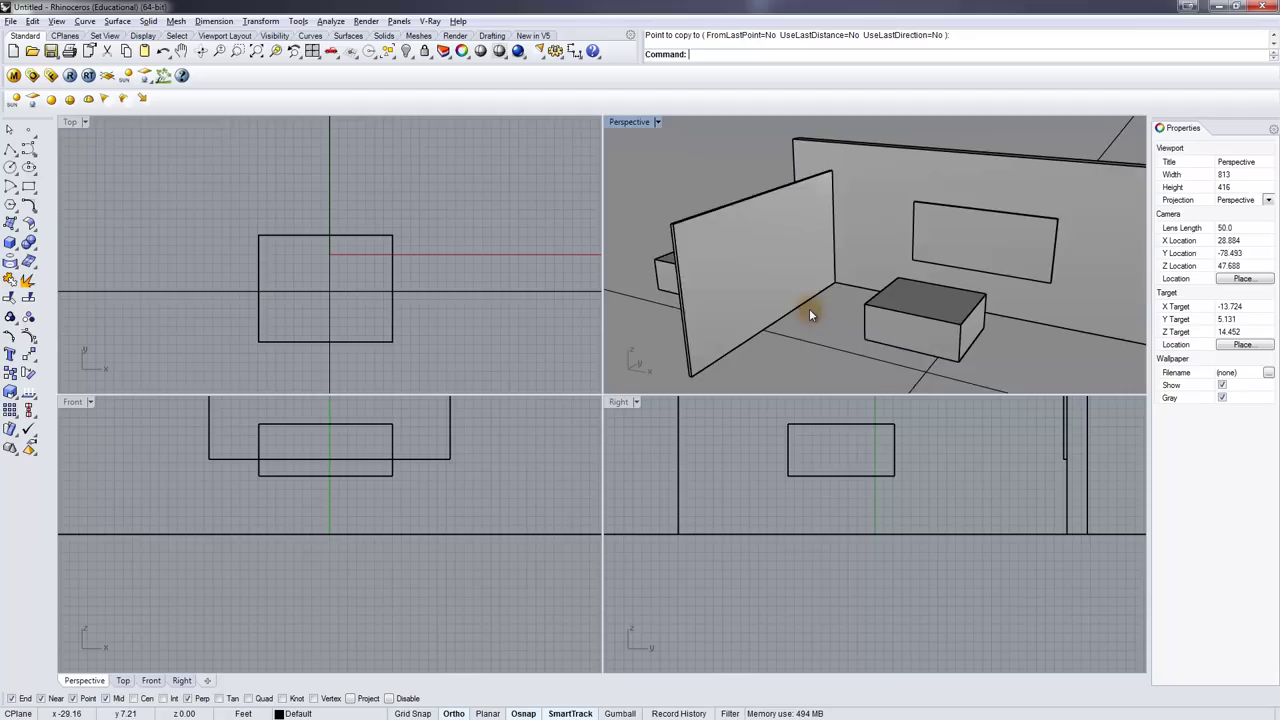
Maximize the Perspective viewport and adjust the view of the scene
double_click(631, 121)
right_drag(623, 329, 592, 308)
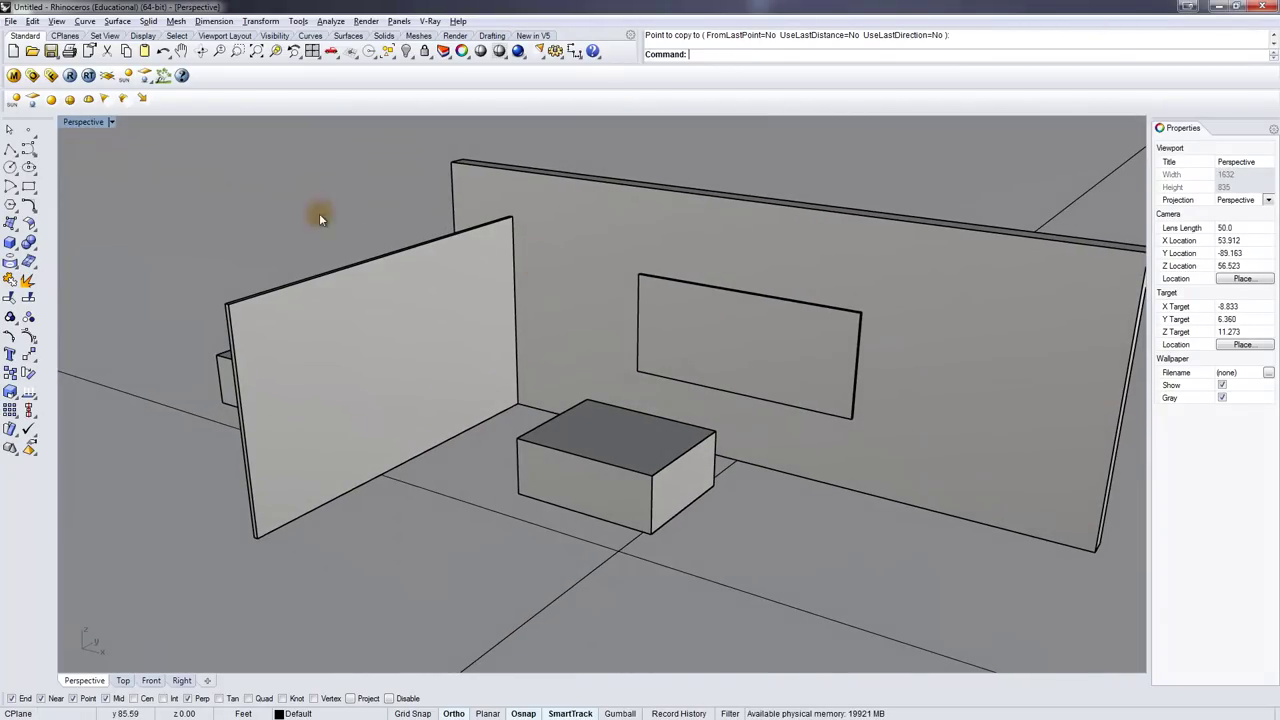
shift+right_drag(443, 274, 465, 271)
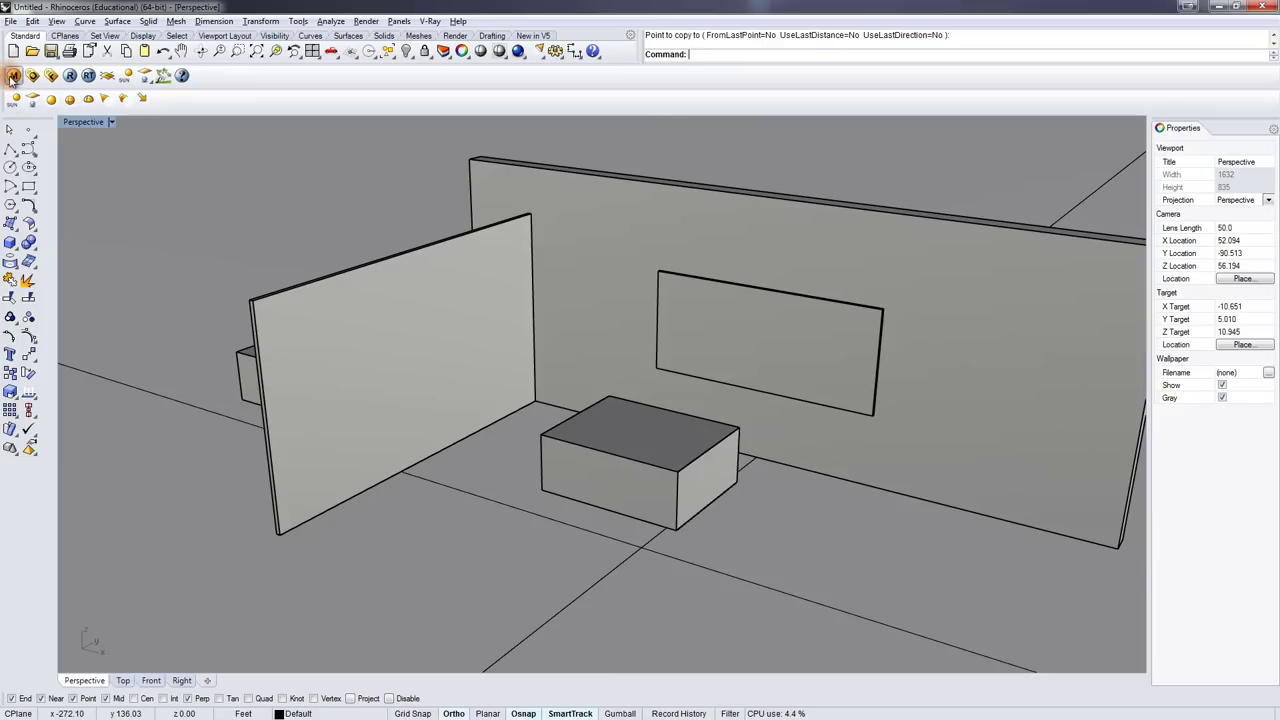
Open the V-Ray material editor and create a Standard material named 'box'
click(13, 76)
drag(746, 262, 660, 272)
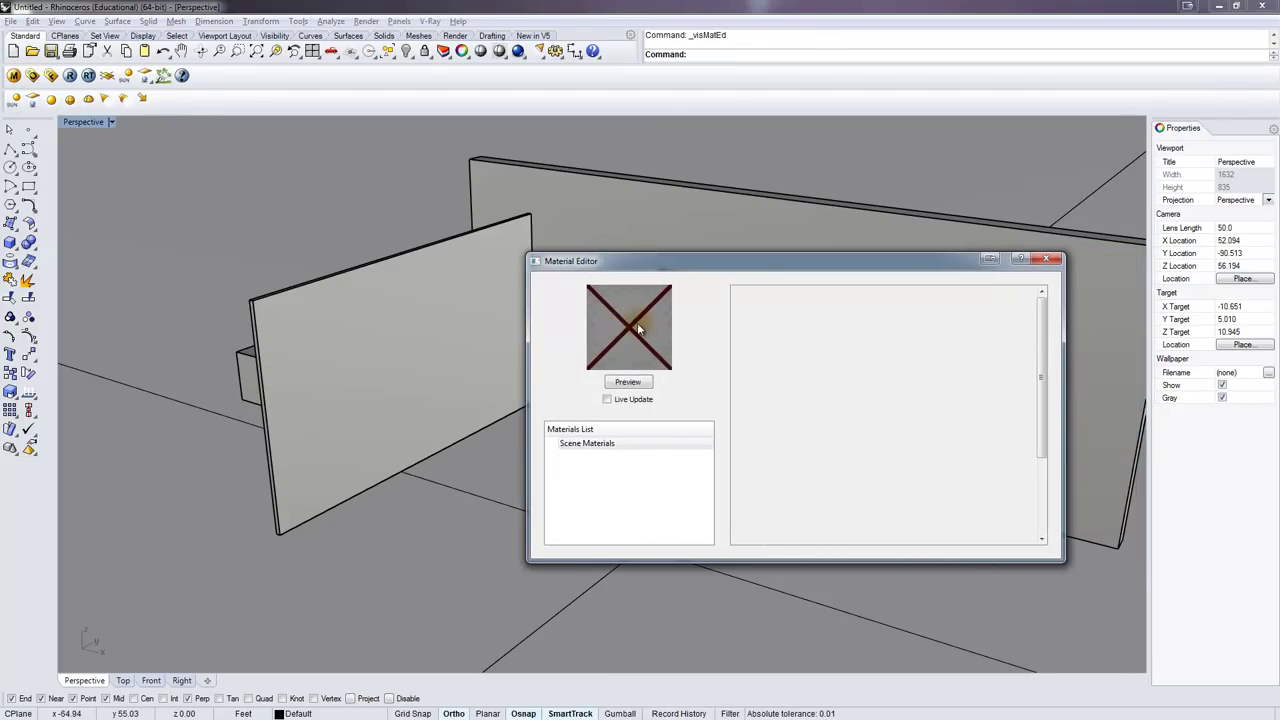
right_click(613, 446)
mouse_move(690, 454)
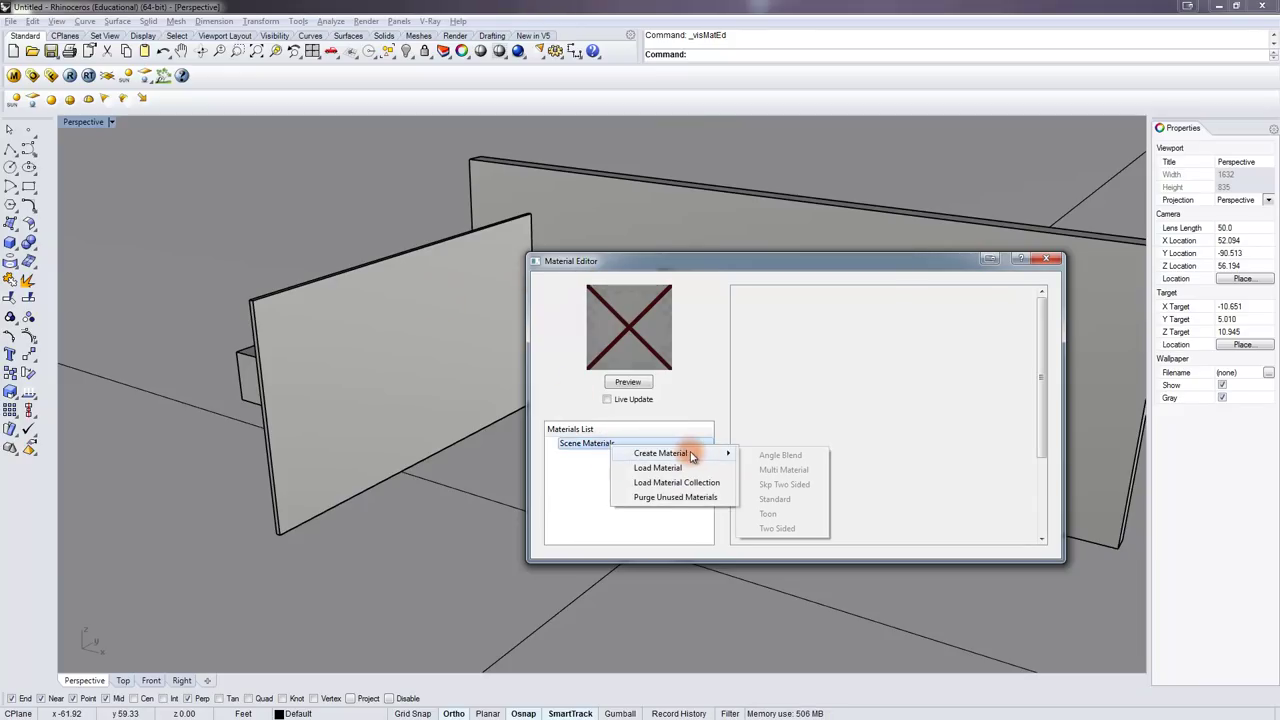
click(781, 503)
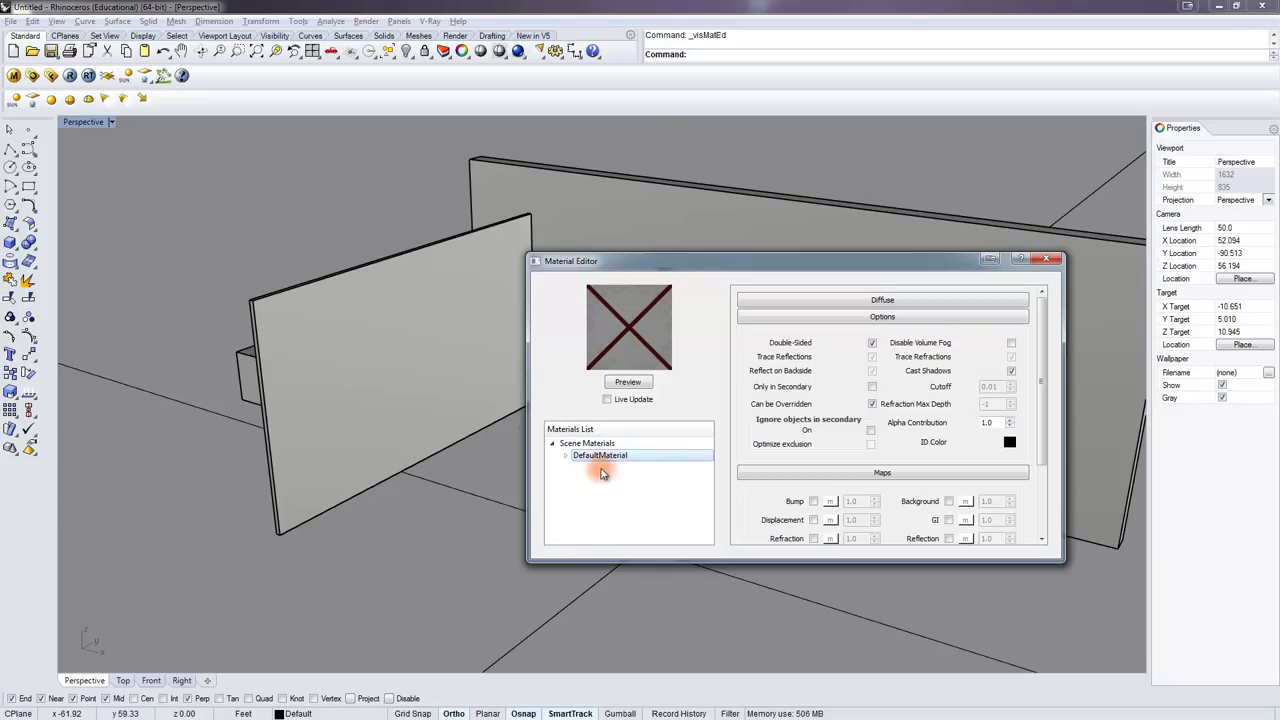
double_click(618, 457)
text(bo)
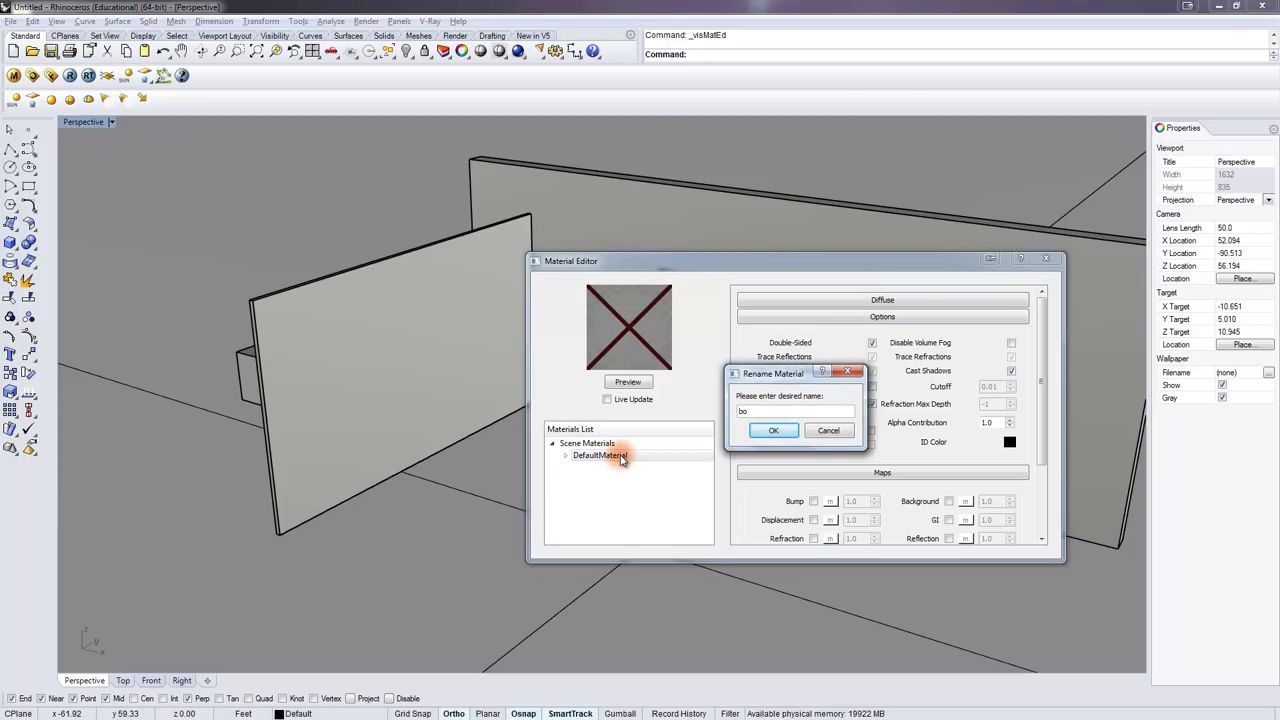
text(x)
key(Return)
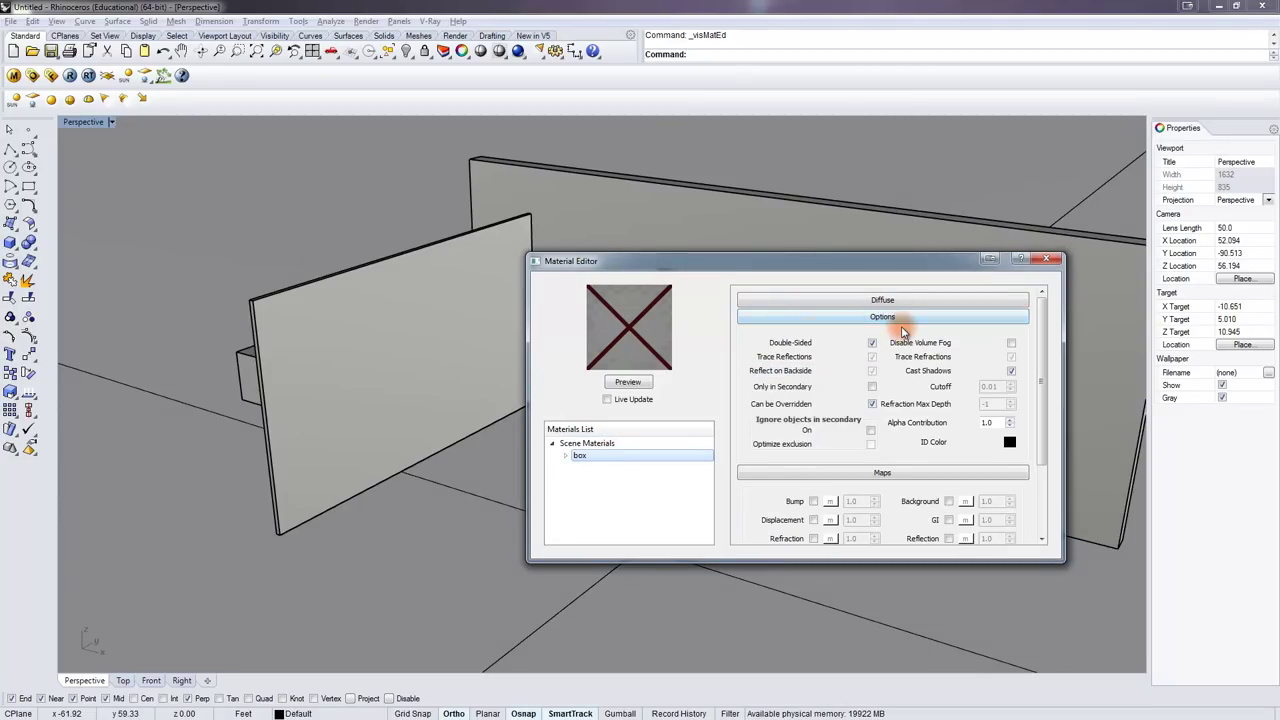
Set the box material's diffuse colour to orange and render its preview
click(868, 300)
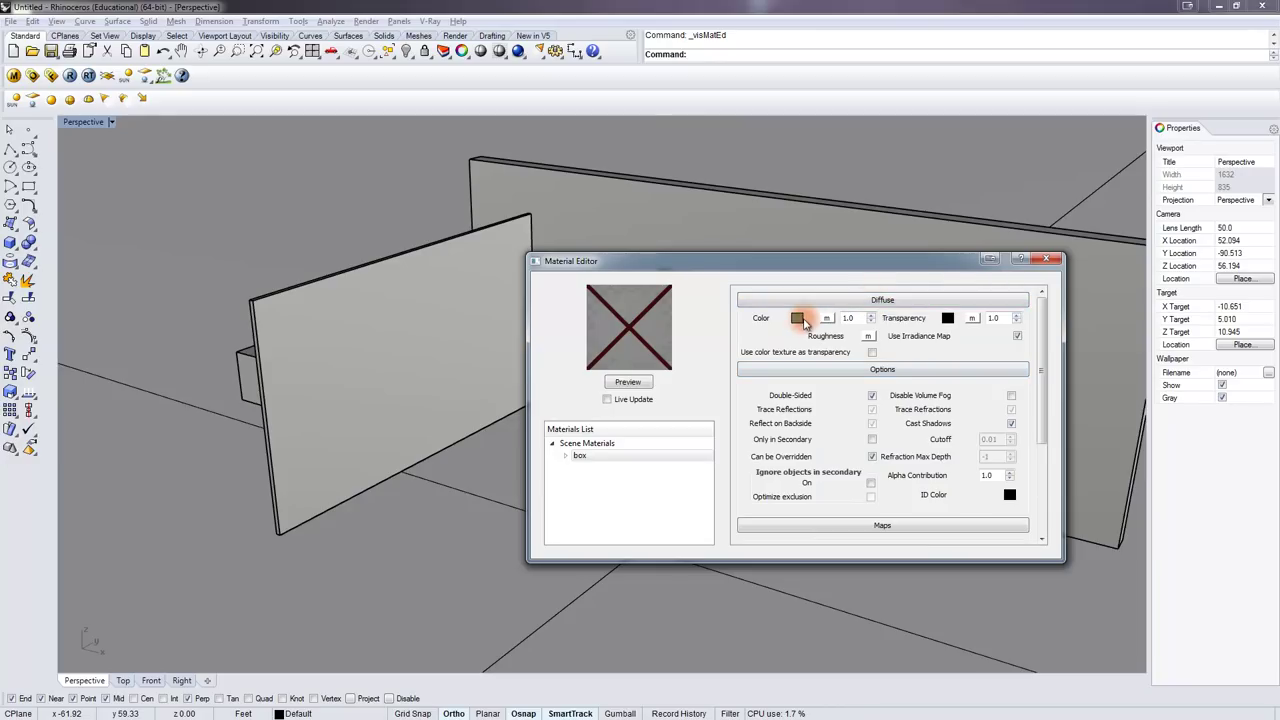
click(797, 318)
click(909, 337)
click(808, 334)
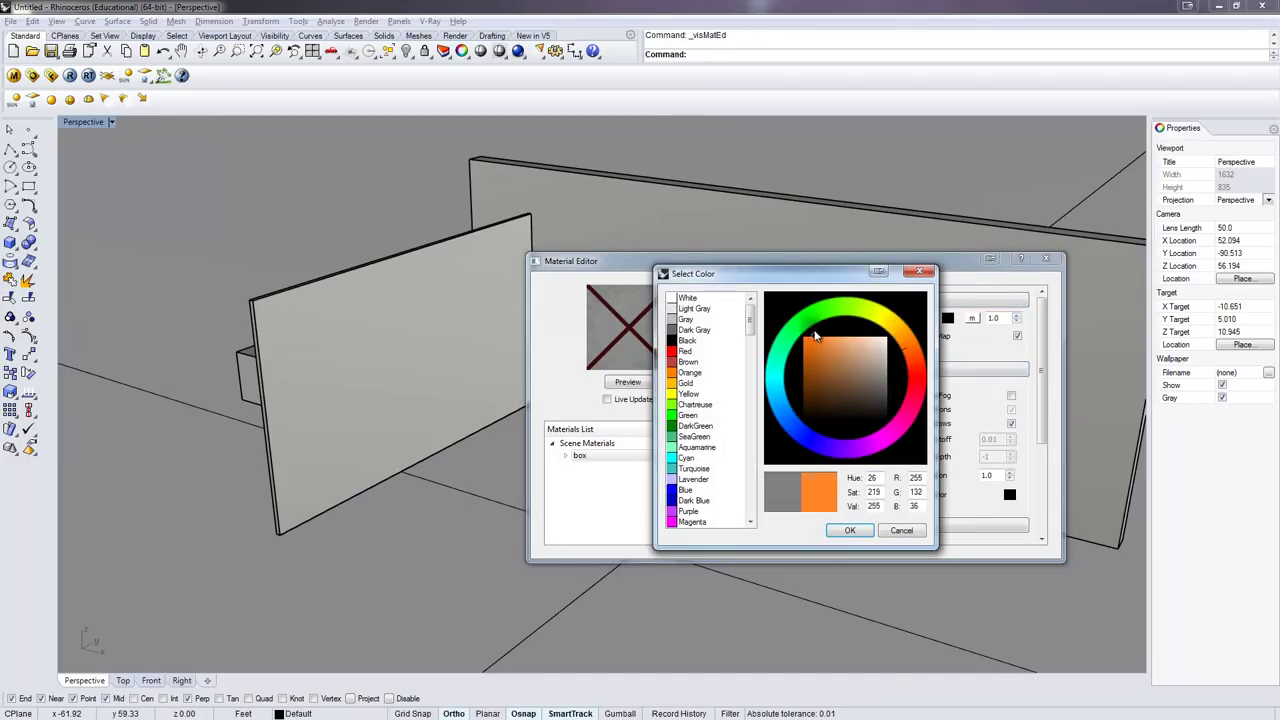
click(849, 532)
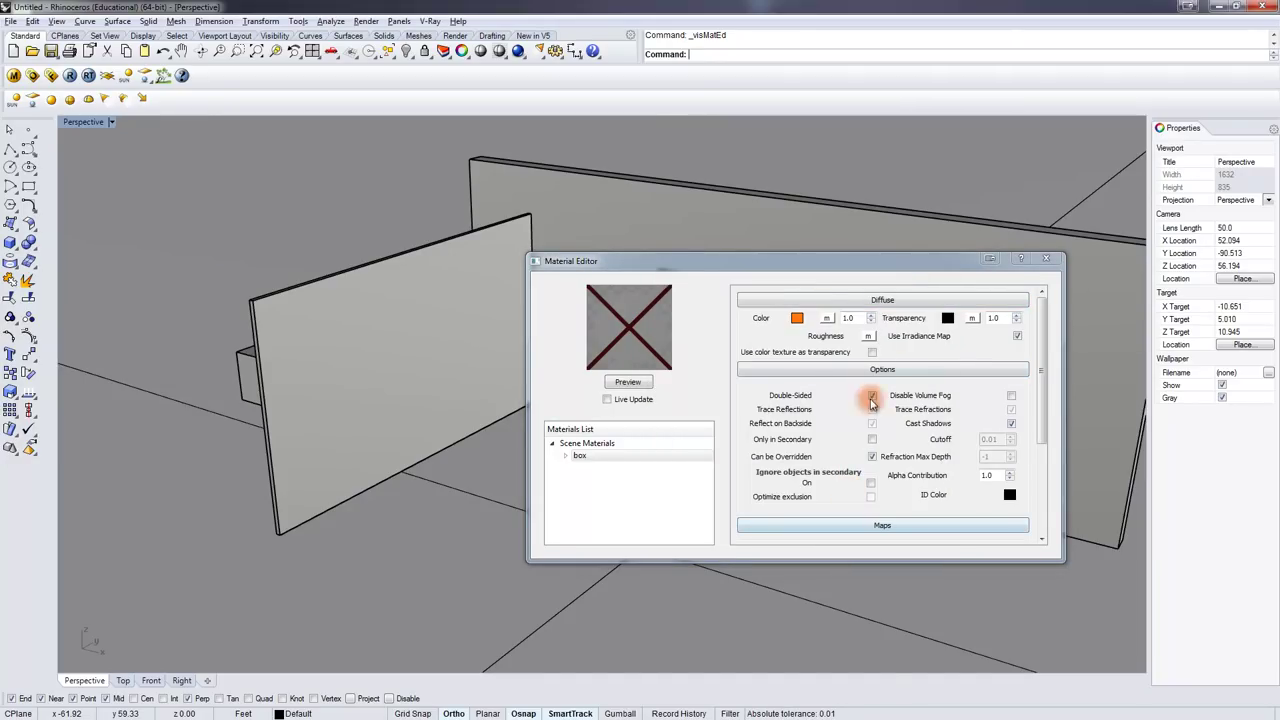
click(628, 381)
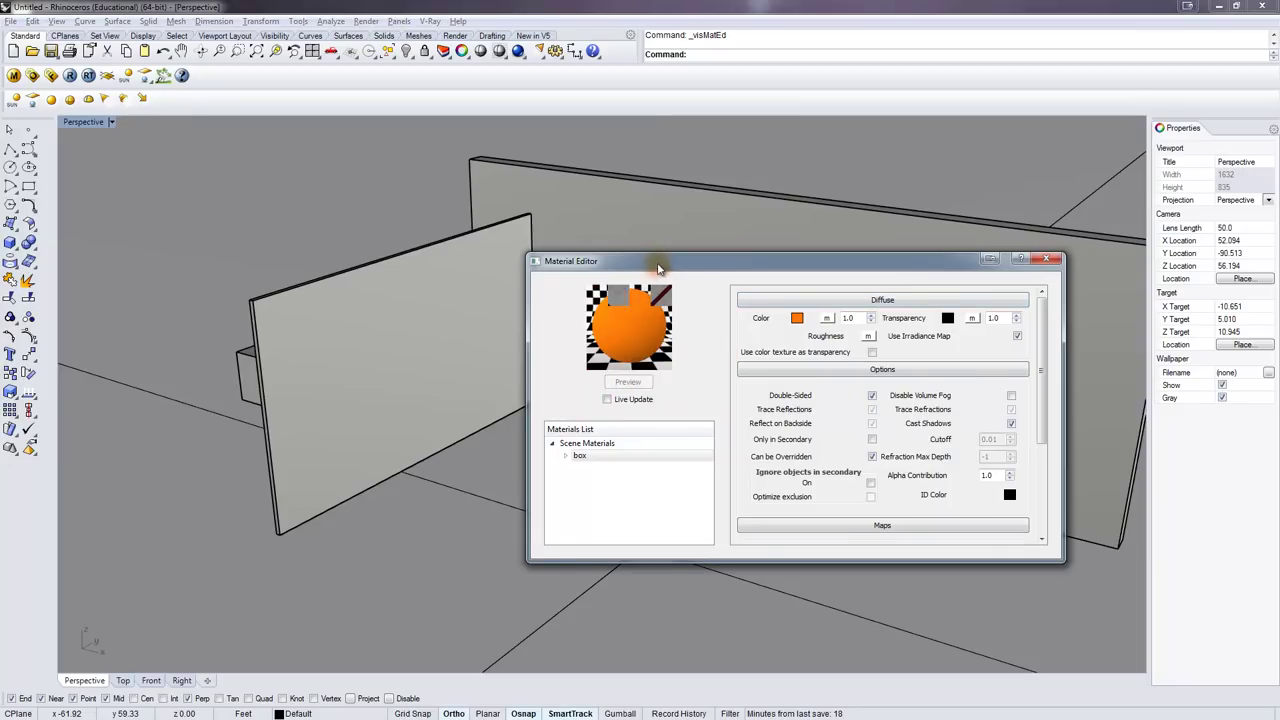
Apply the box material to both boxes in the scene
drag(657, 266, 904, 446)
click(649, 462)
right_drag(649, 462, 480, 455)
shift+click(220, 397)
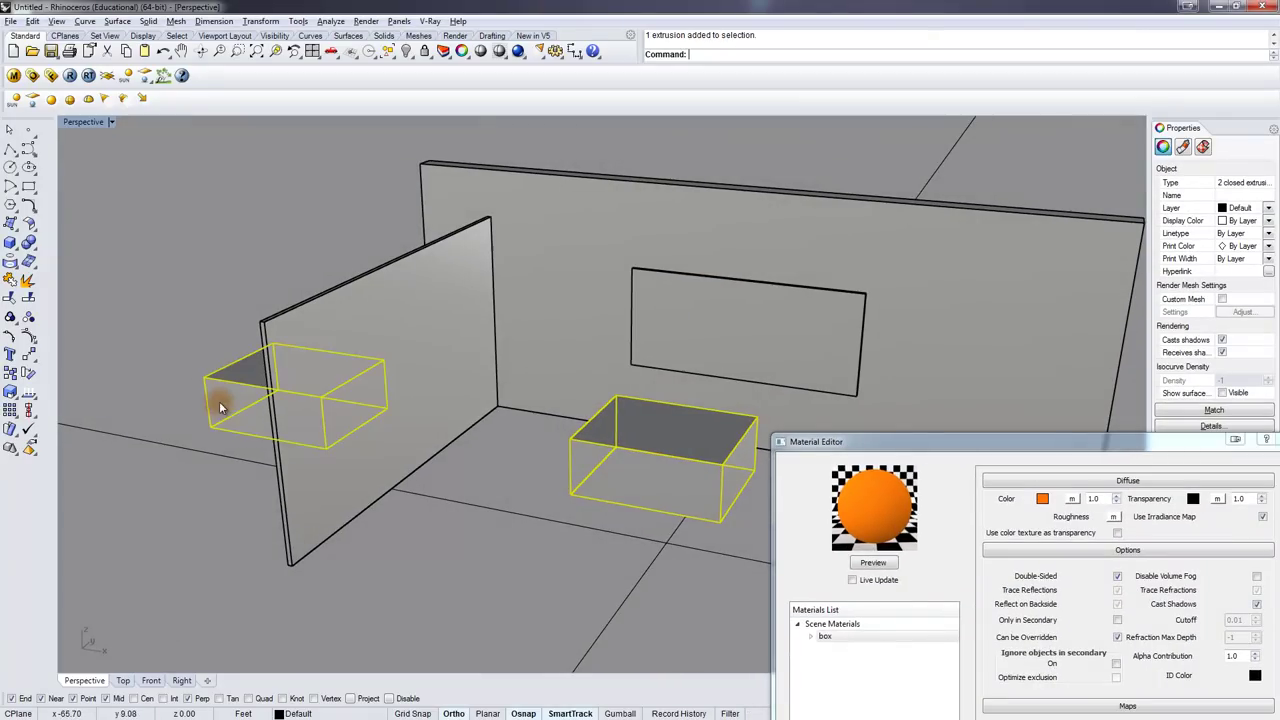
click(866, 634)
right_click(869, 630)
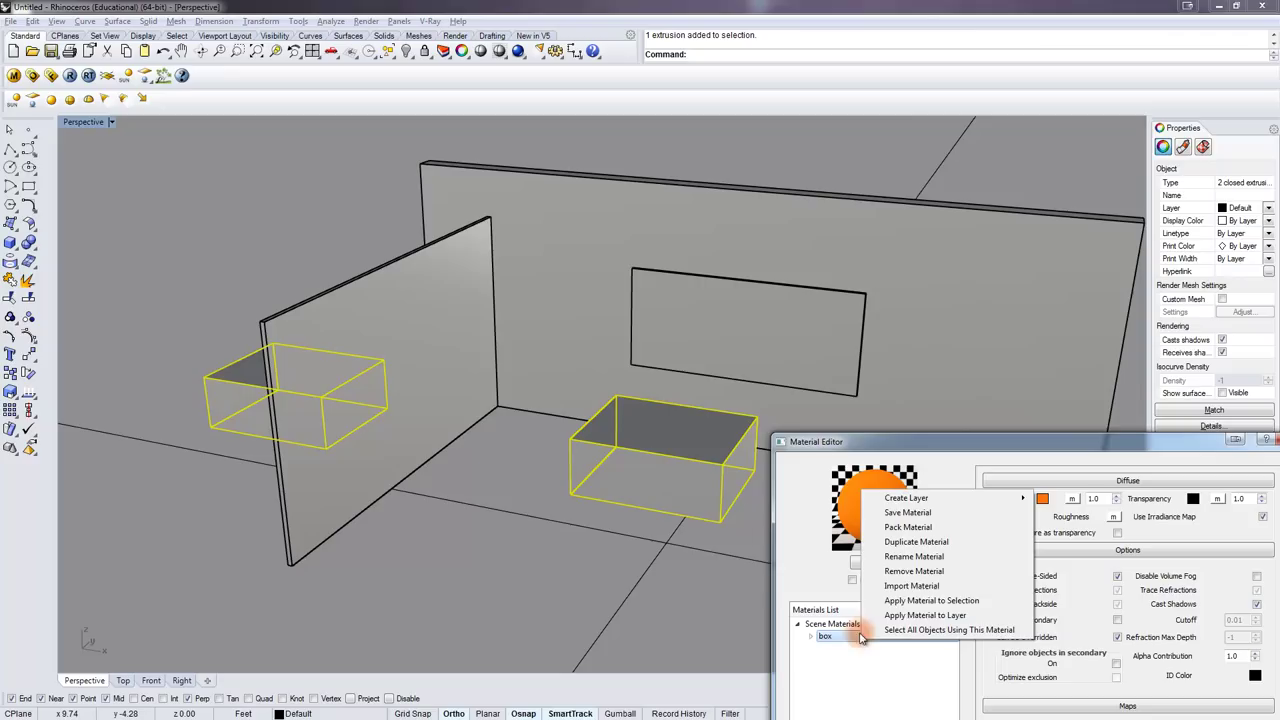
click(925, 600)
Reposition the material editor and select the rectangle on the back wall
drag(851, 455, 819, 454)
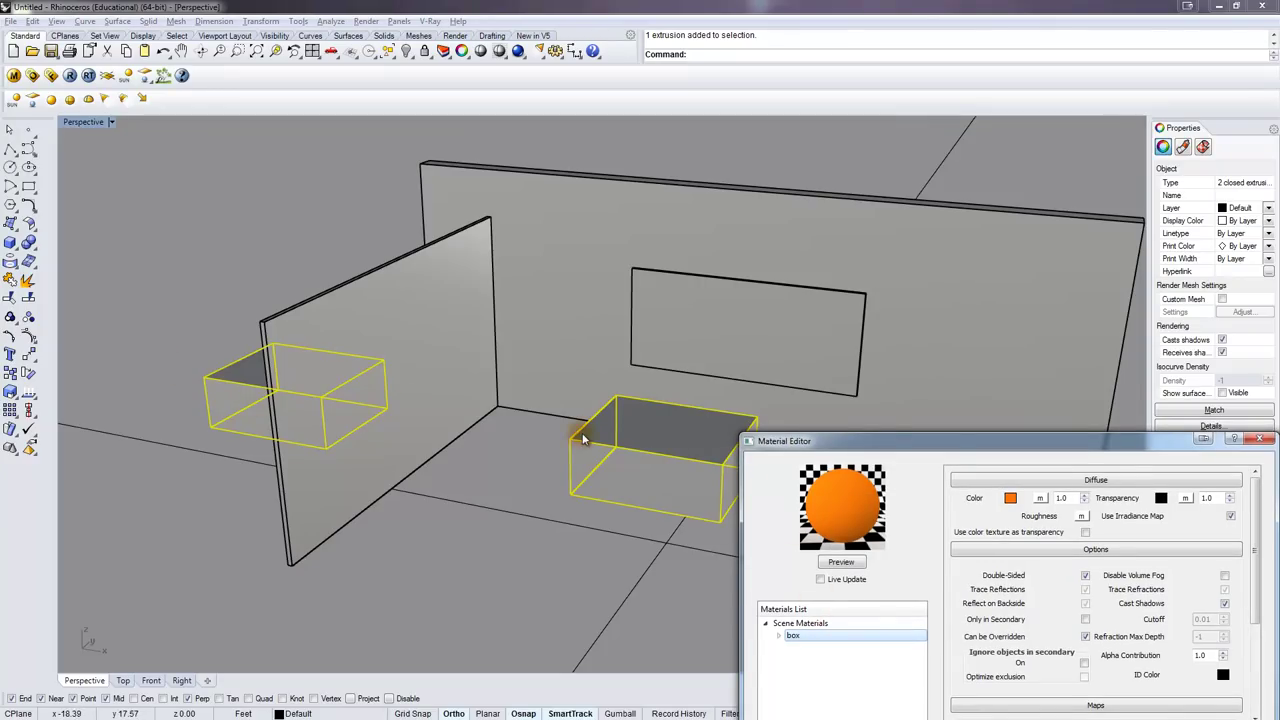
drag(863, 446, 956, 357)
click(713, 289)
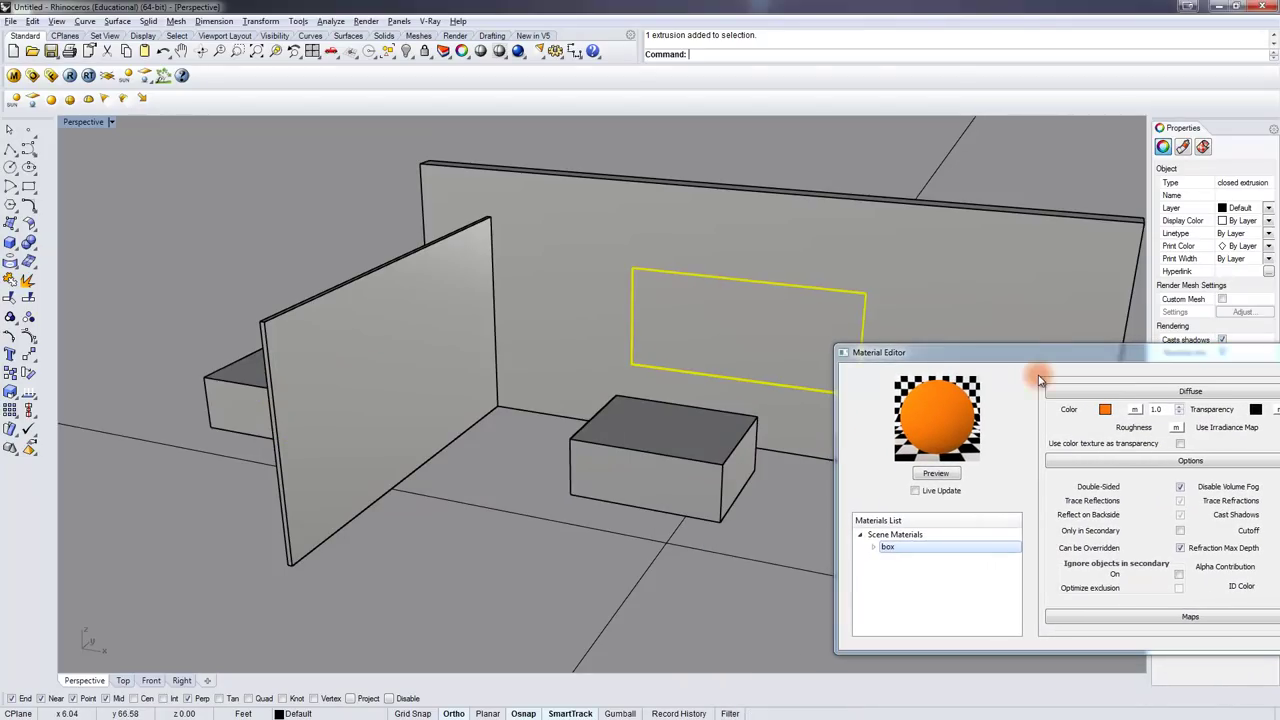
Create another Standard material and name it 'mirror'
drag(1036, 352, 939, 270)
click(812, 453)
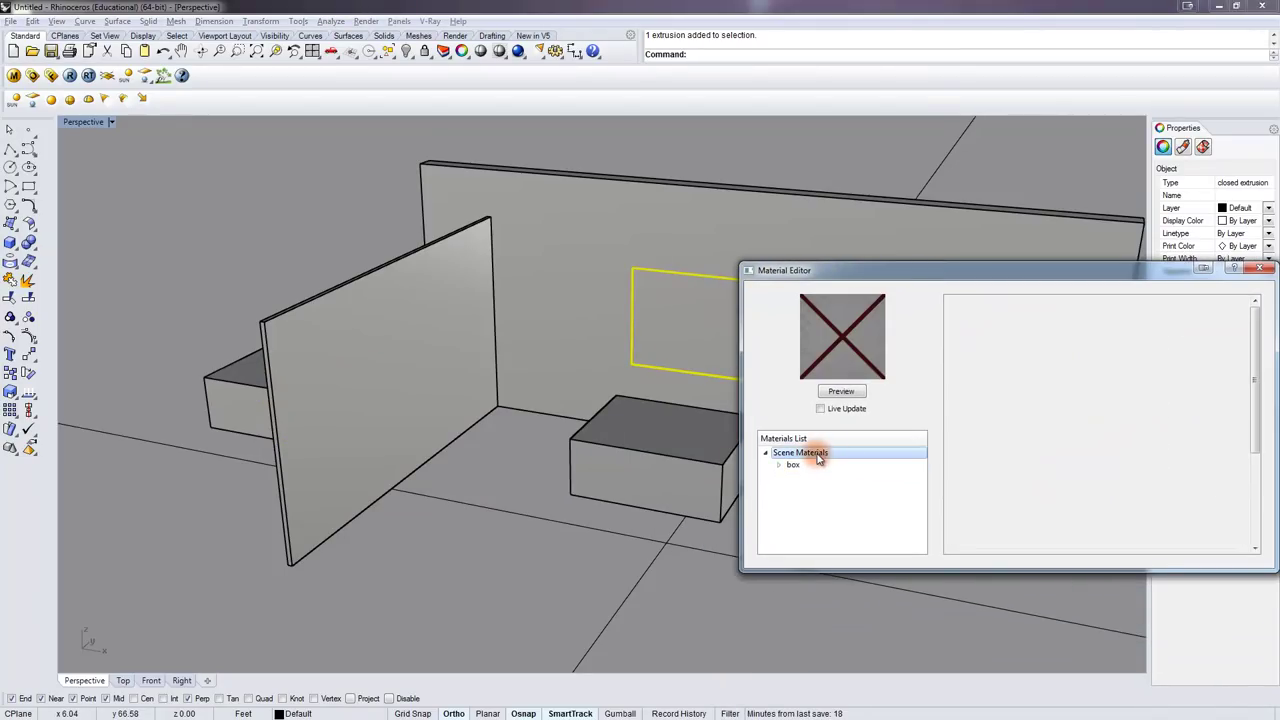
mouse_move(880, 462)
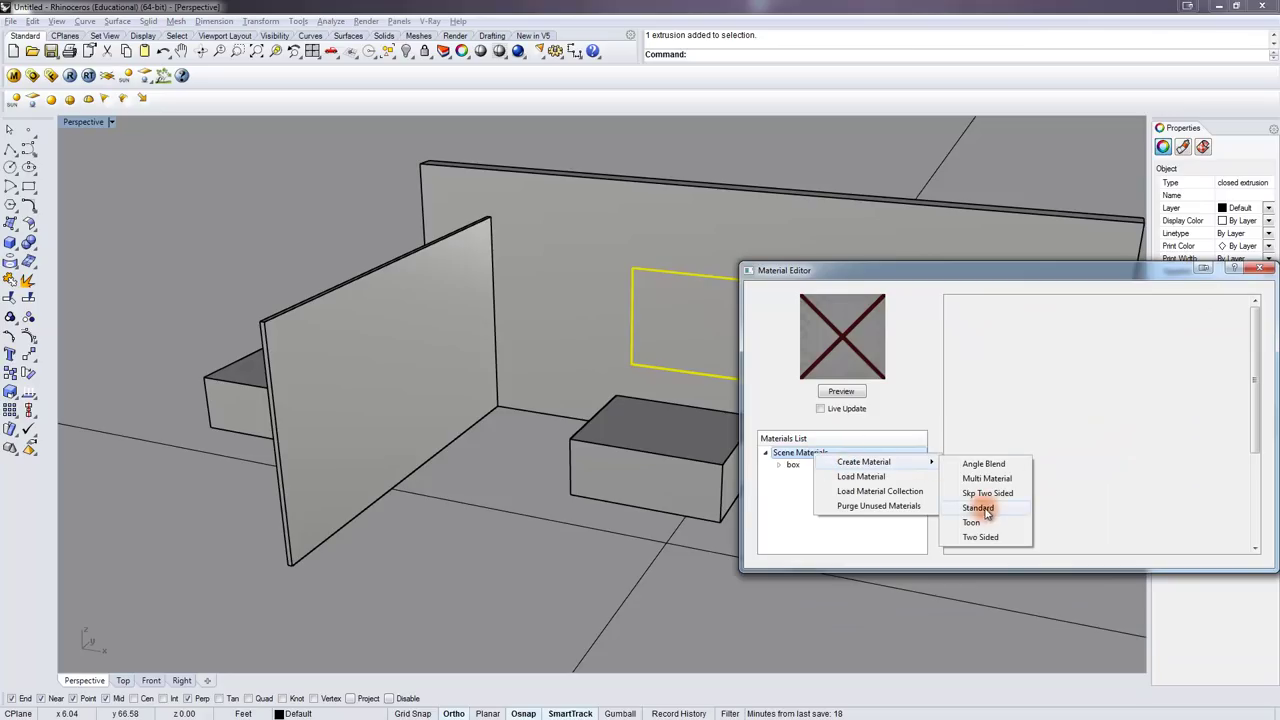
click(970, 509)
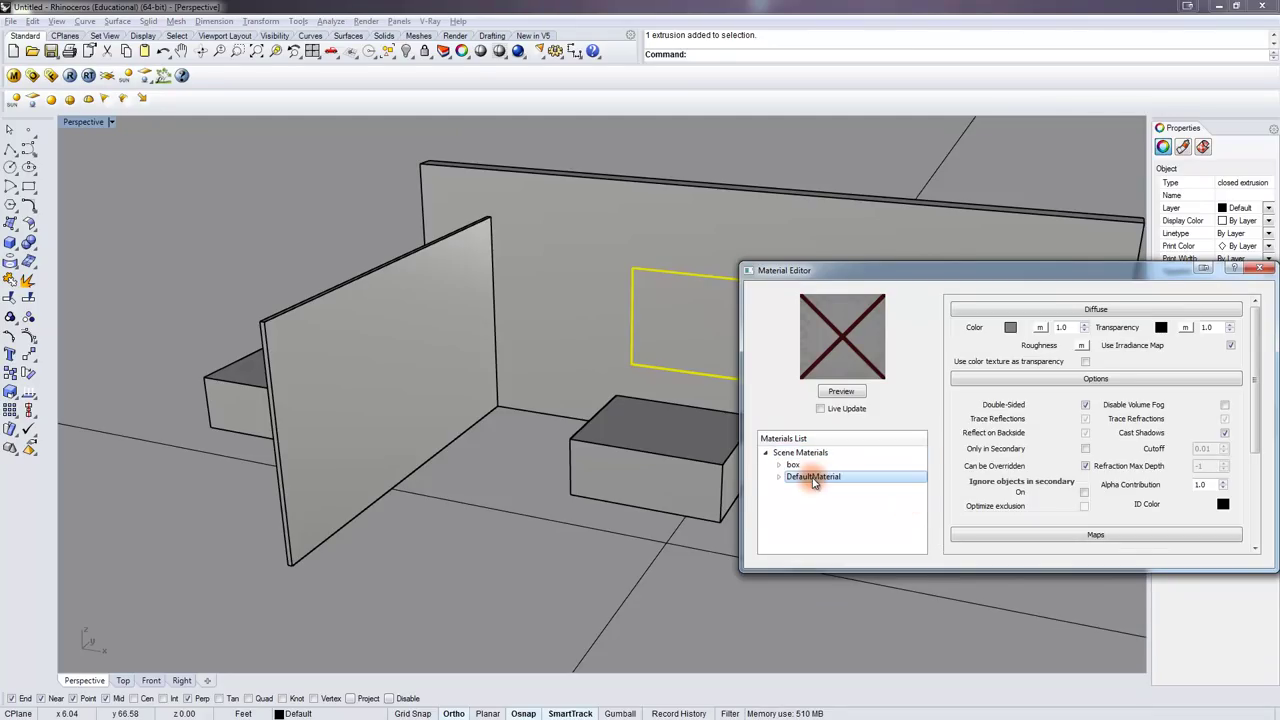
double_click(812, 478)
text(mirror)
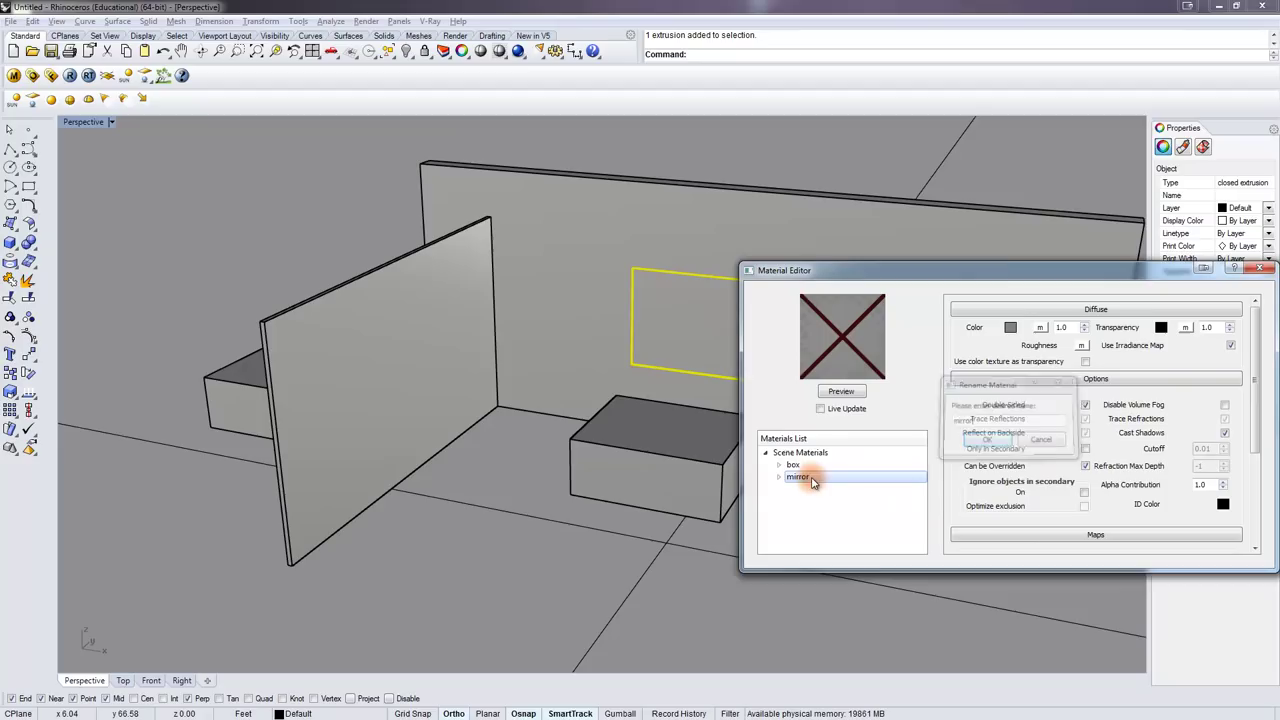
key(Return)
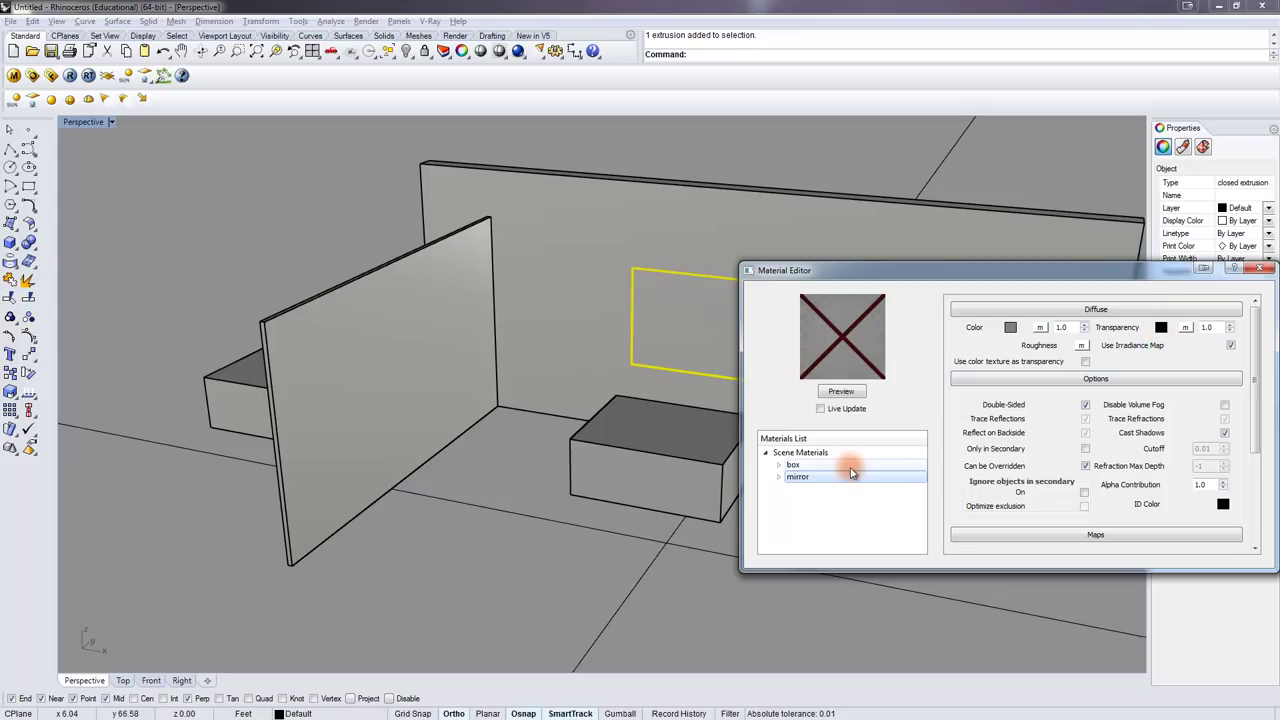
Add a Reflection layer to the mirror material and expand its settings
click(790, 479)
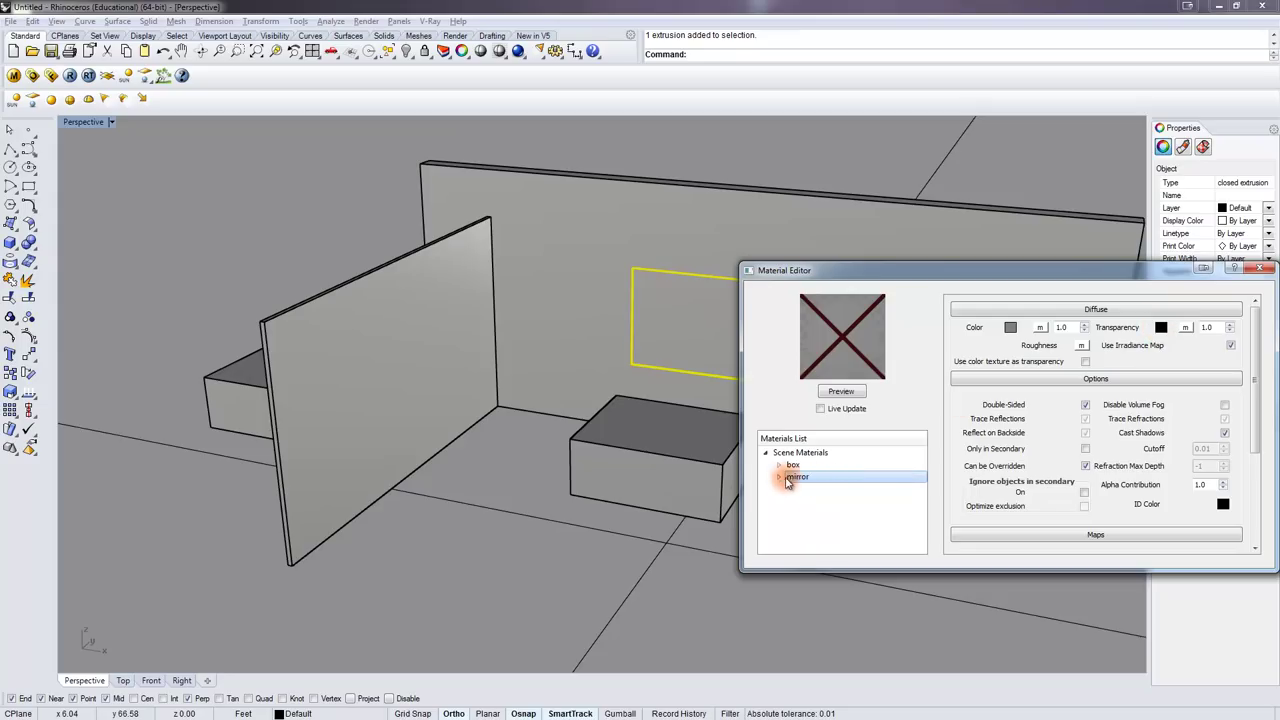
right_click(819, 481)
mouse_move(845, 486)
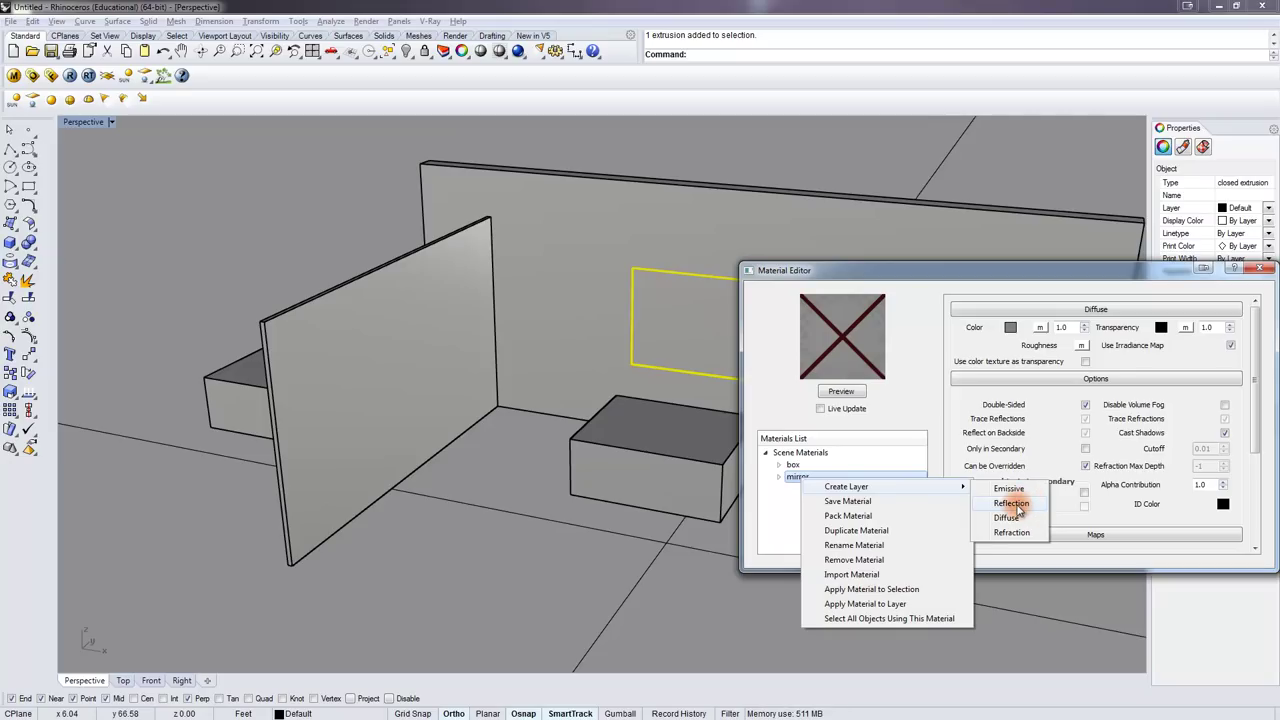
click(1012, 503)
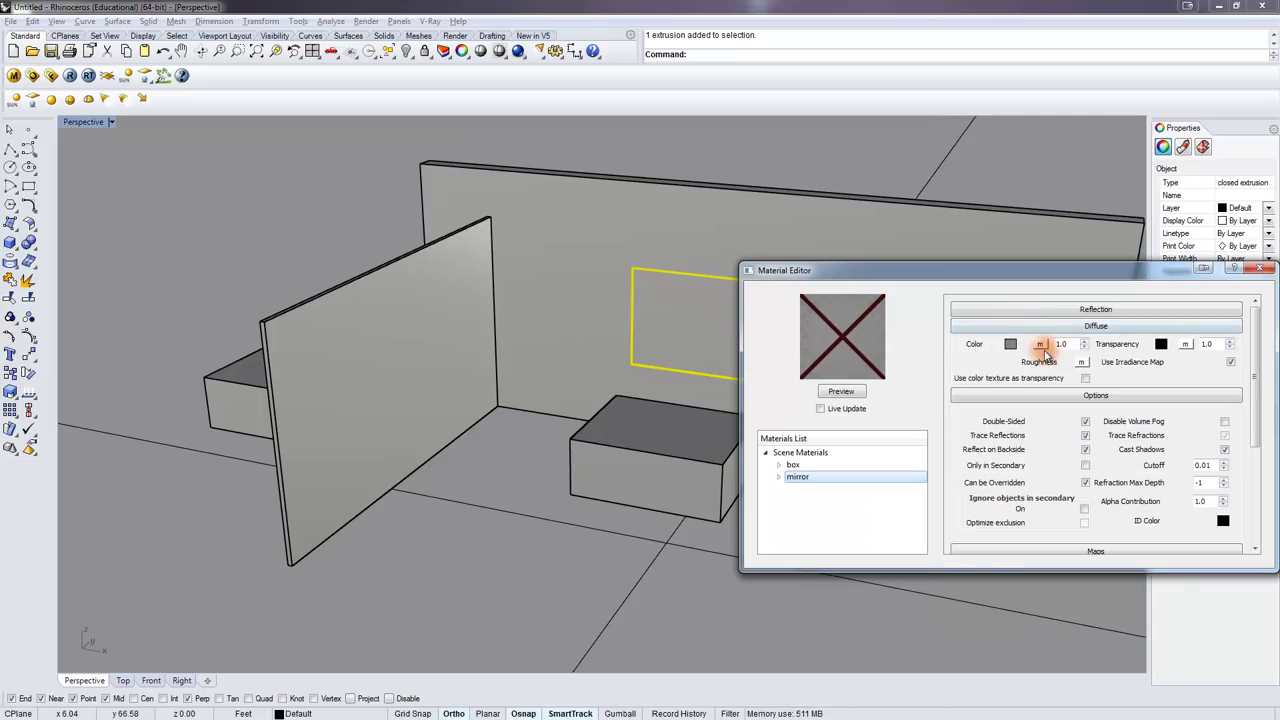
click(1078, 309)
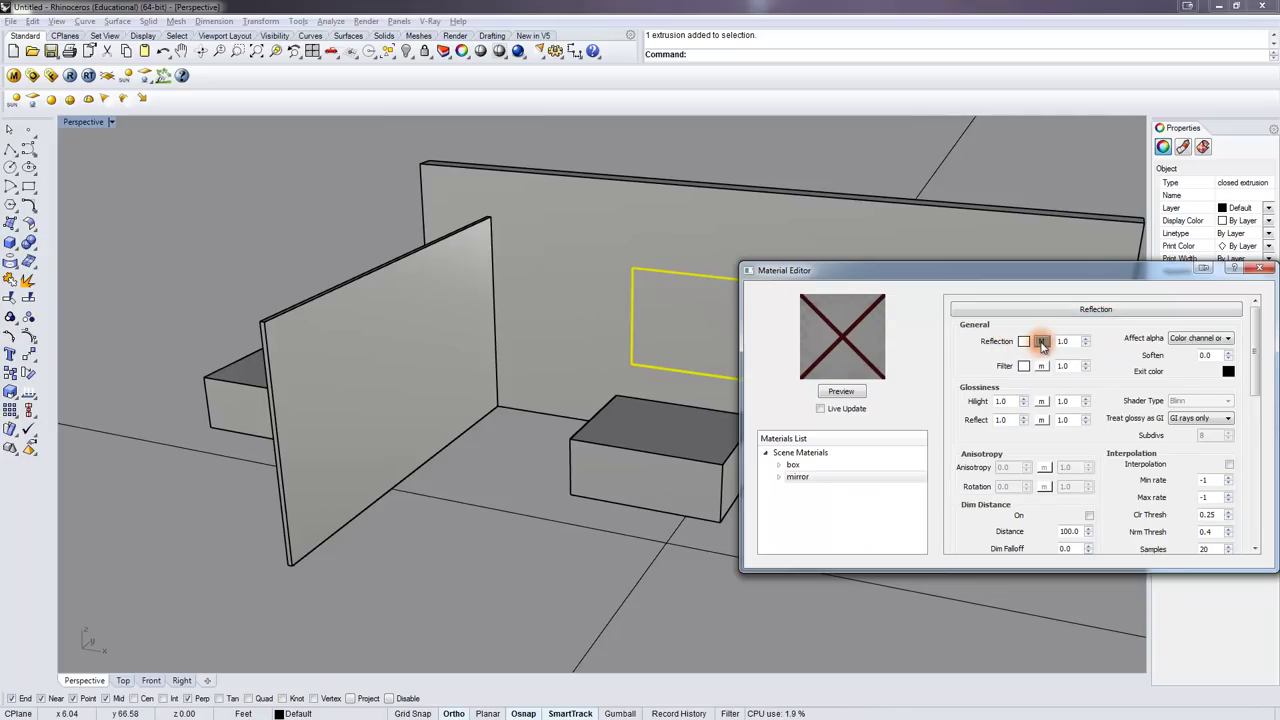
Attach a Fresnel map to the mirror's reflection and preview different IOR values, such as 18
click(1042, 342)
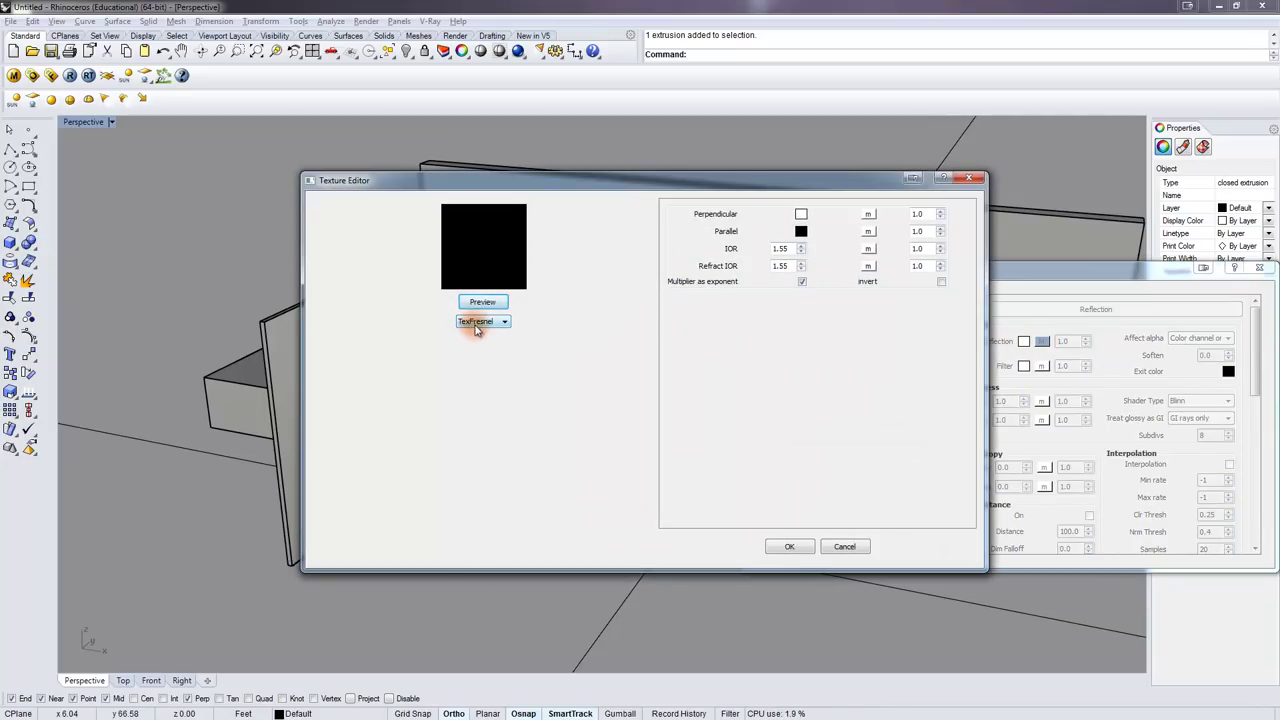
double_click(786, 249)
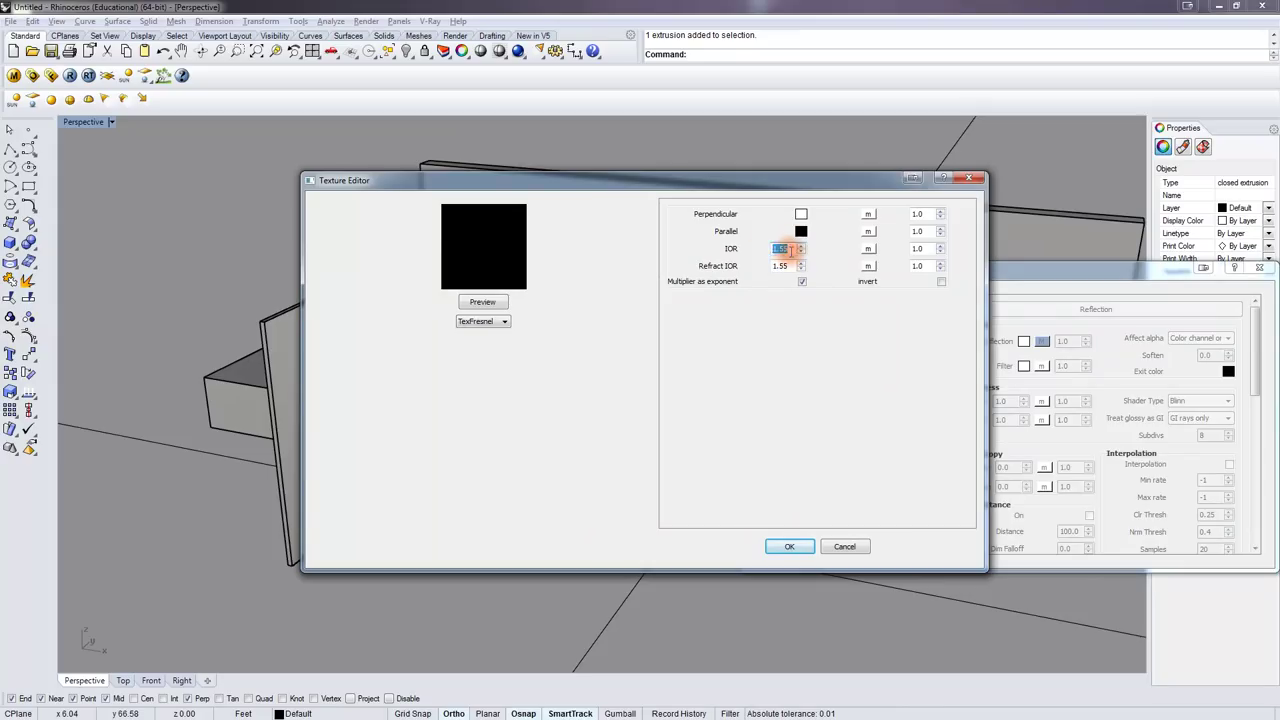
mouse_move(790, 248)
mouse_down()
mouse_move(730, 258)
mouse_move(780, 252)
mouse_up()
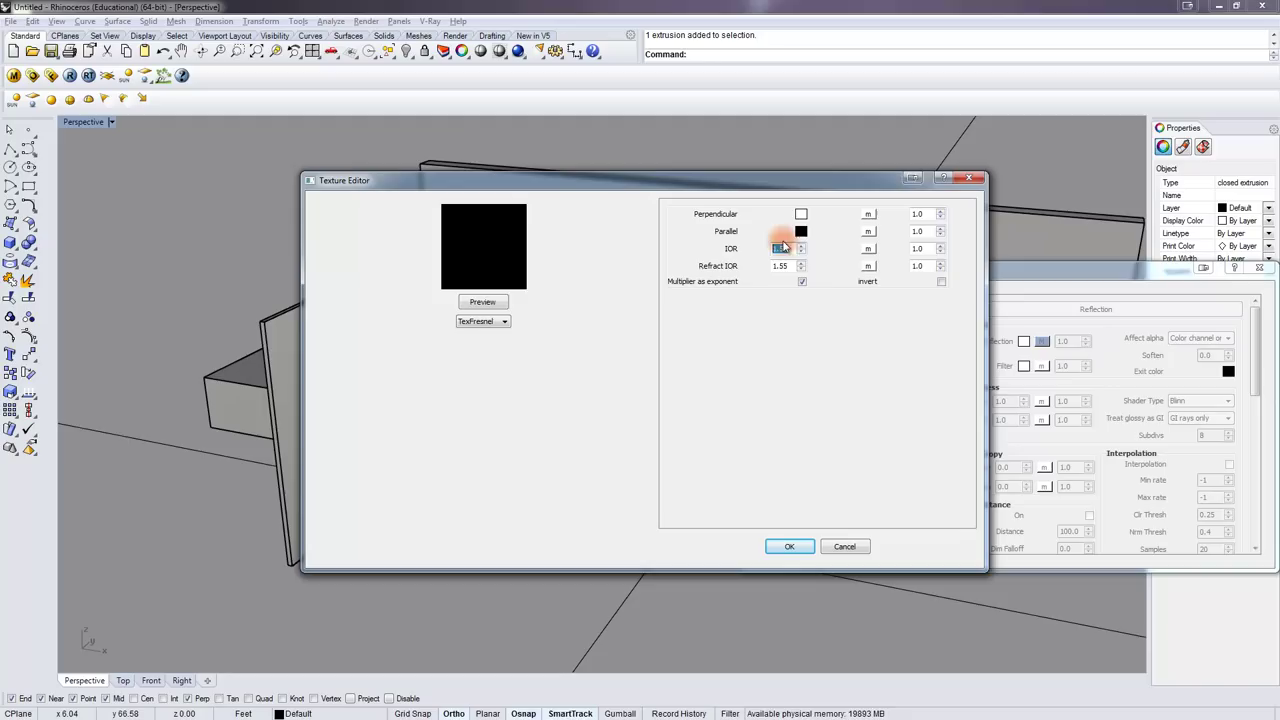
drag(783, 246, 790, 244)
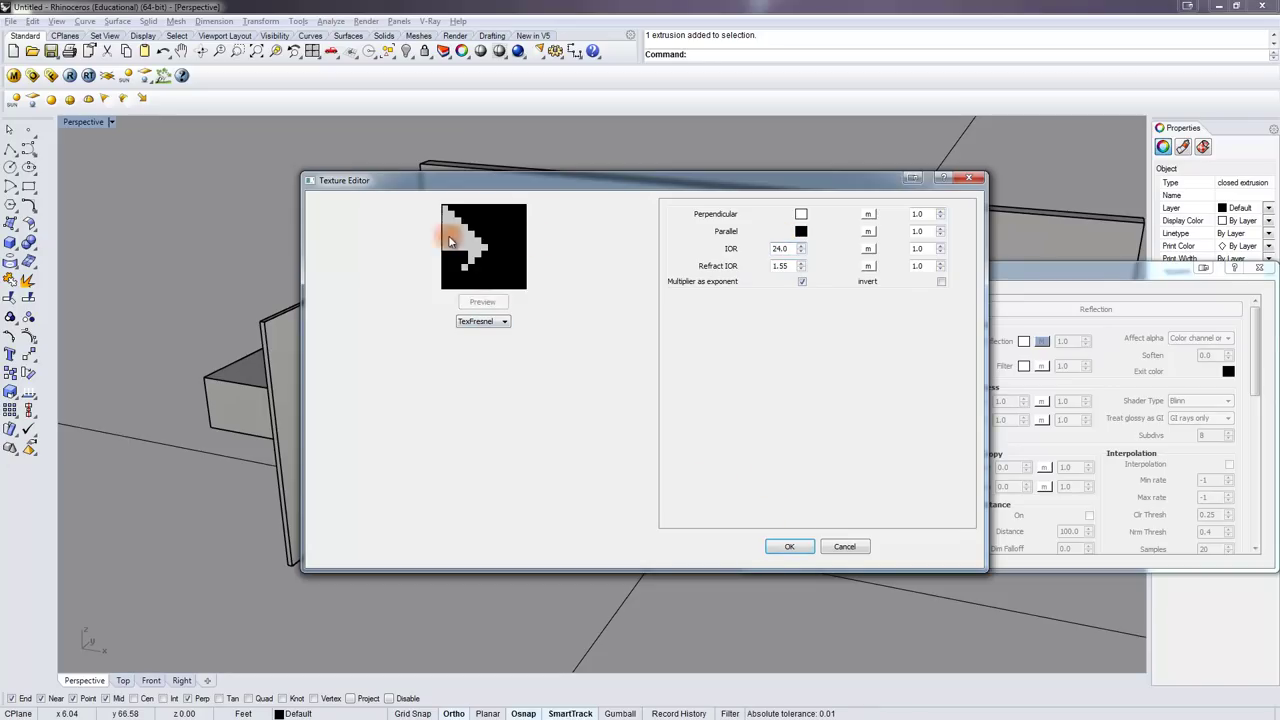
click(485, 302)
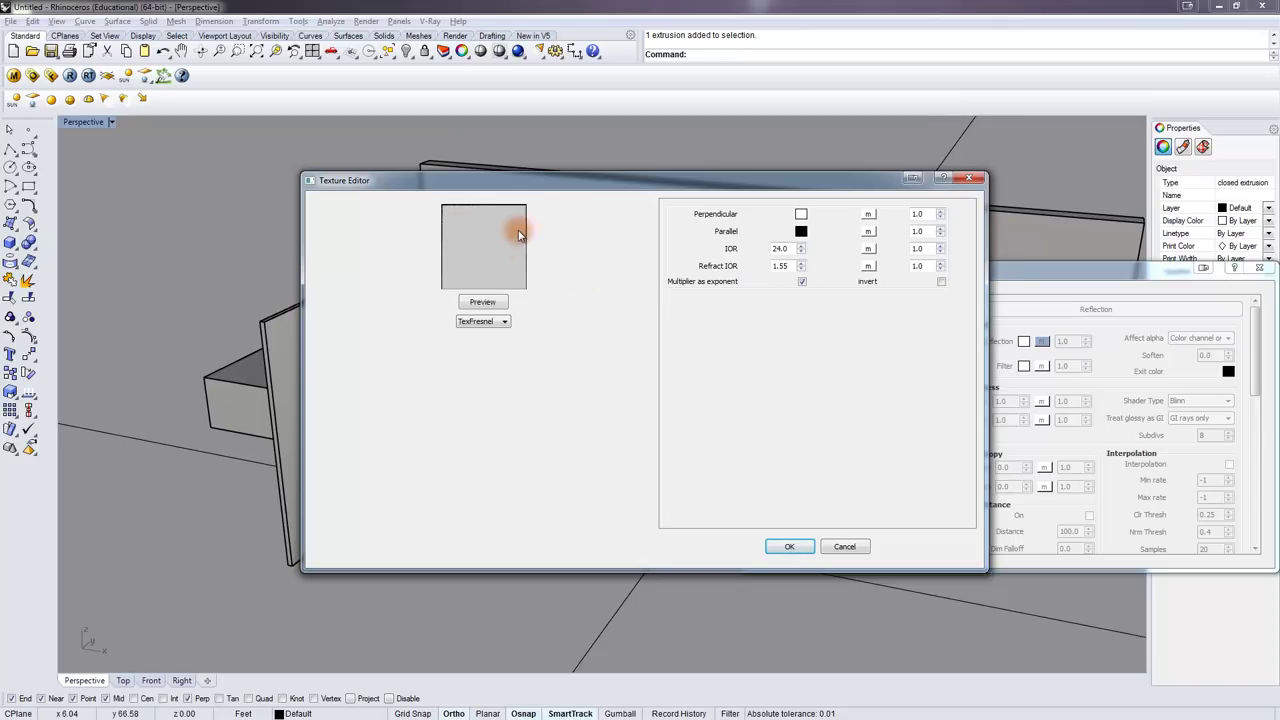
double_click(781, 249)
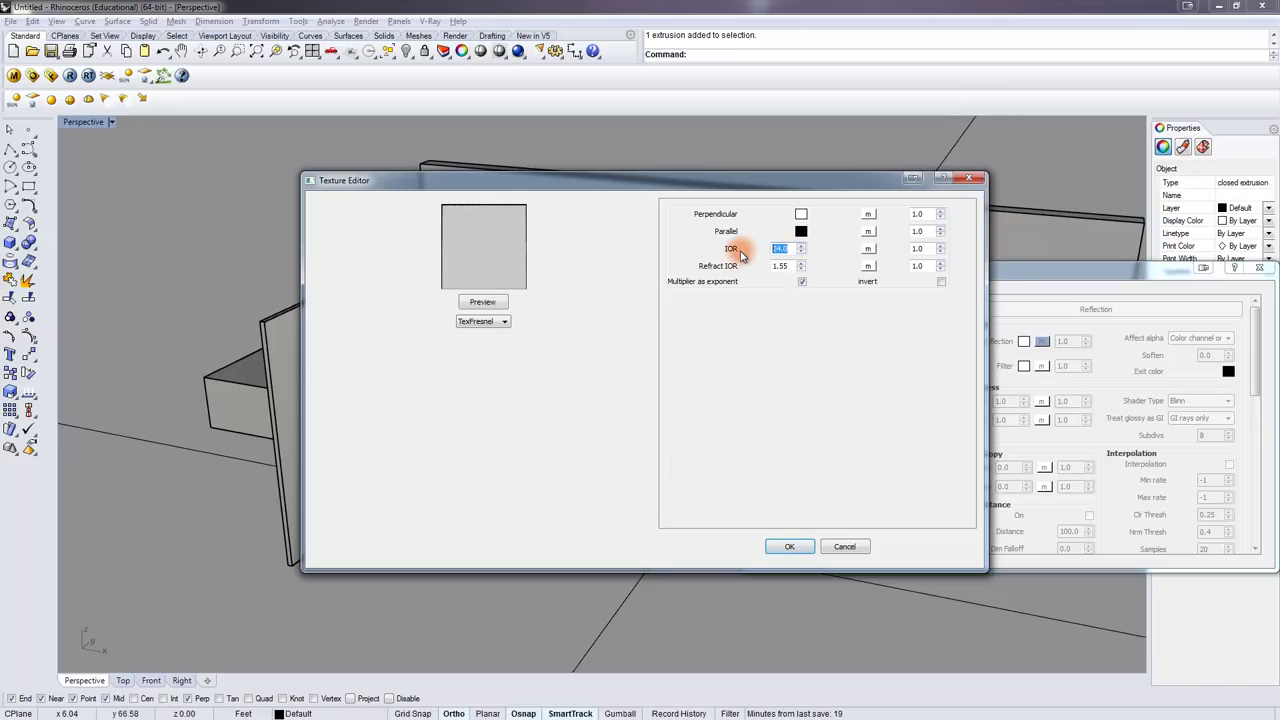
click(483, 302)
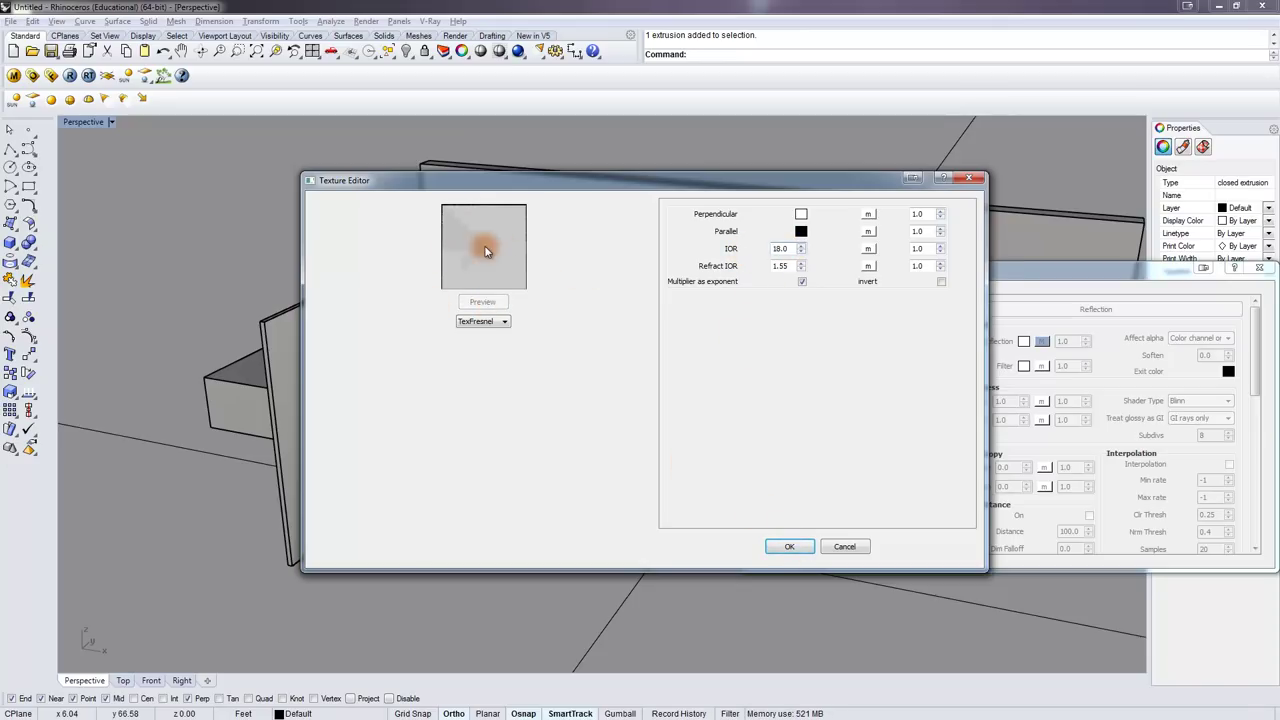
double_click(781, 249)
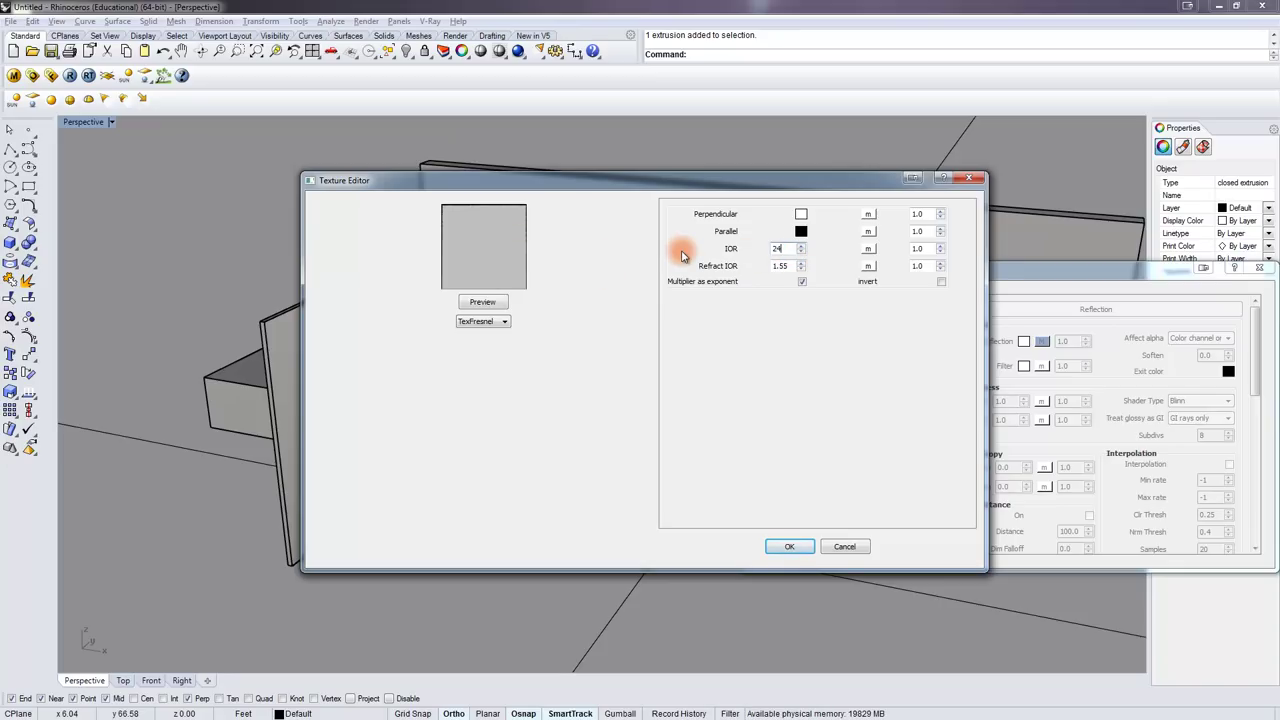
Accept IOR 24, re-preview the mirror material and apply it to the back-wall rectangle
click(800, 545)
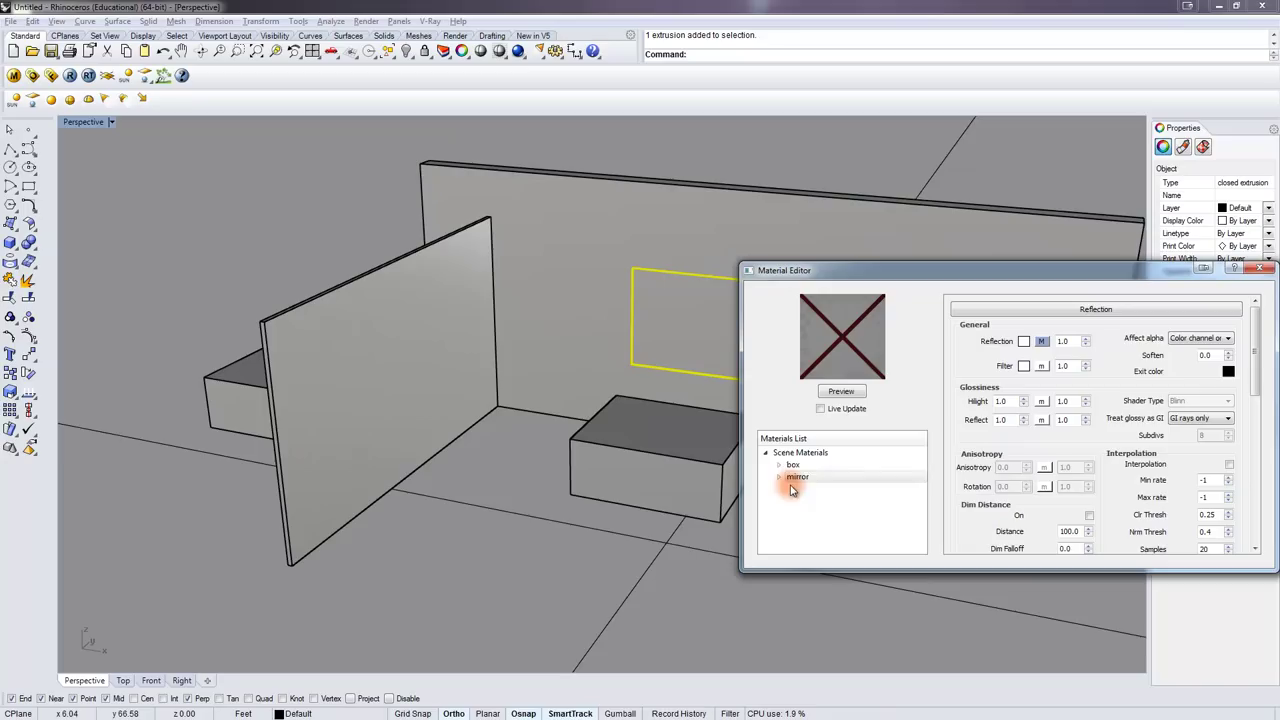
click(849, 393)
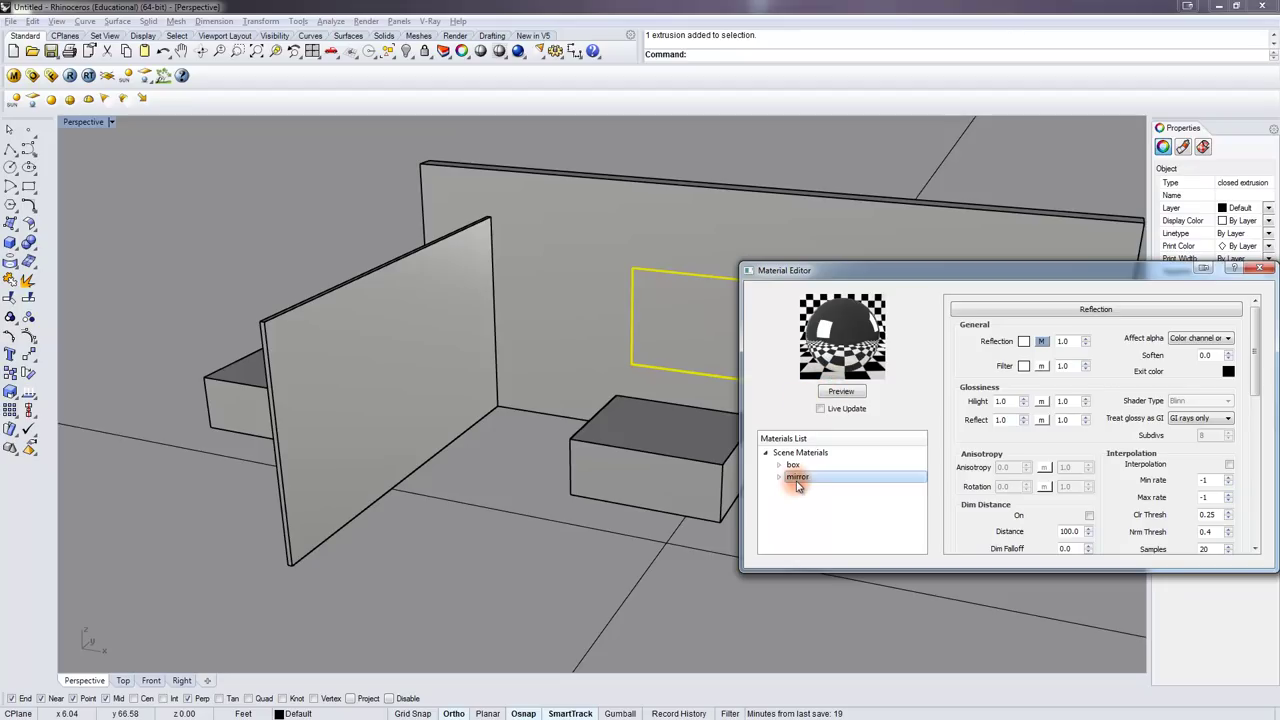
right_click(797, 478)
click(884, 593)
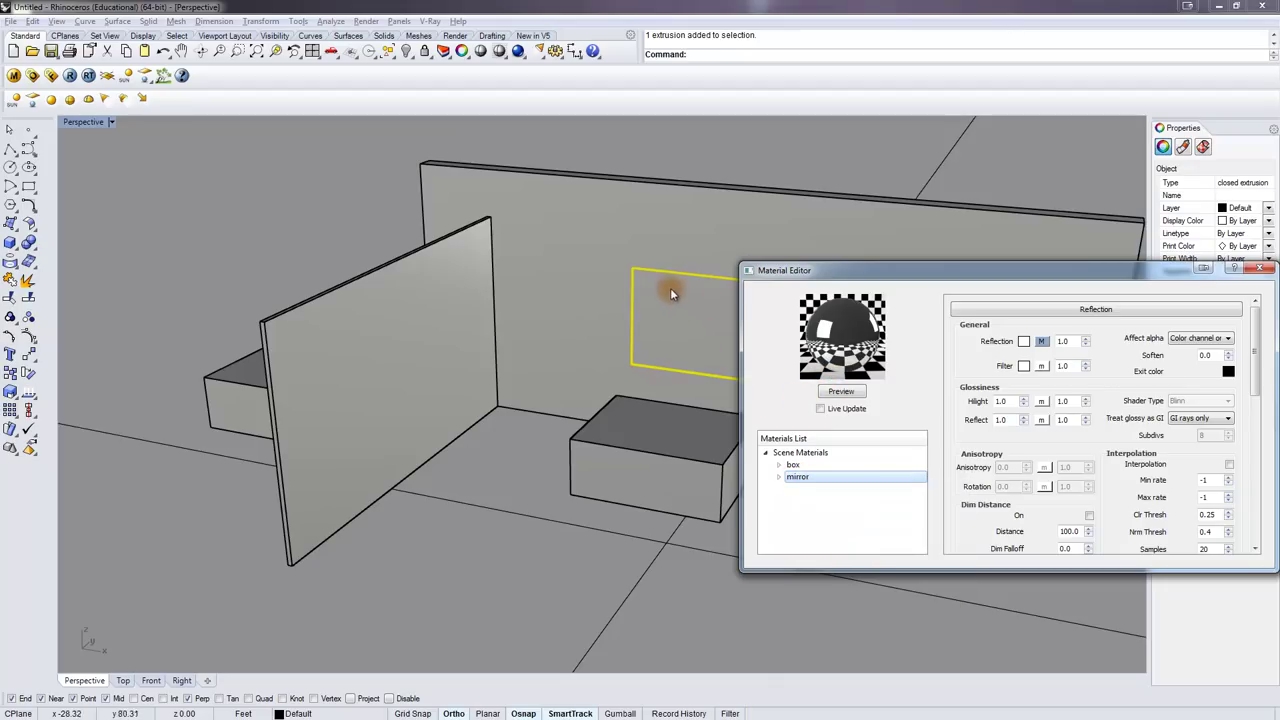
click(430, 400)
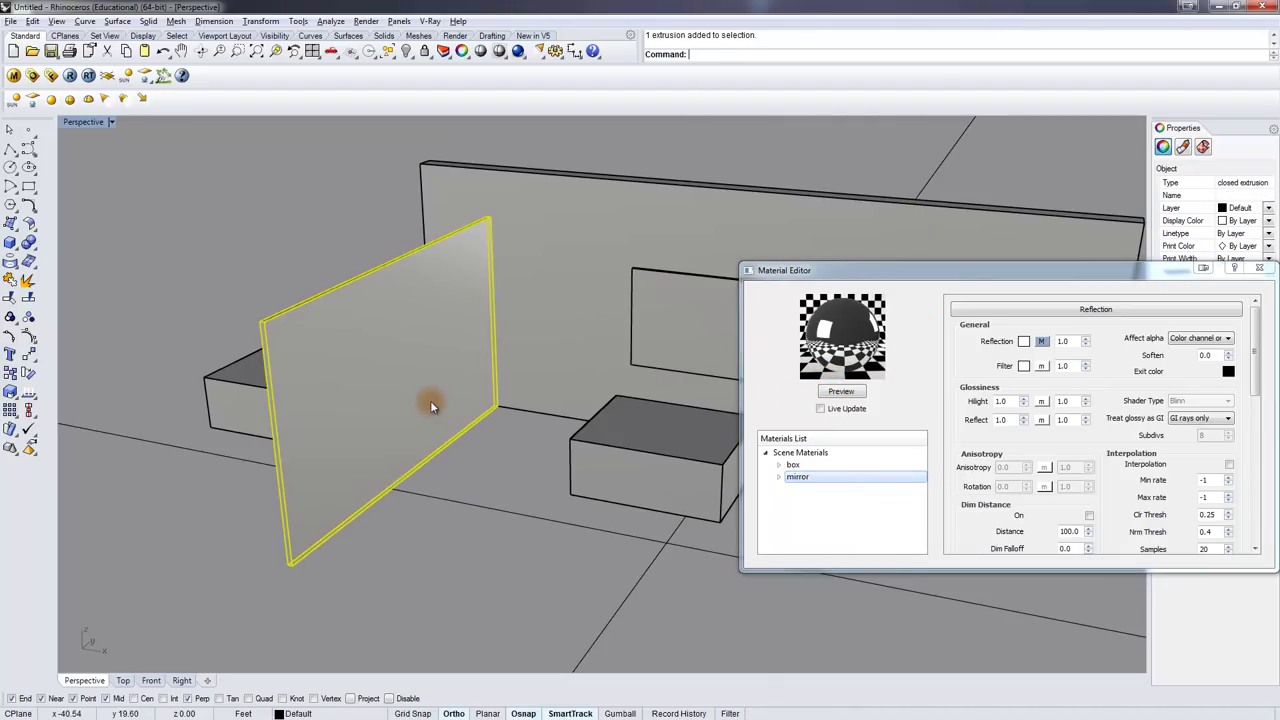
Create a third Standard material and rename it from DefaultMaterial to 'black glass'
click(806, 452)
right_click(822, 455)
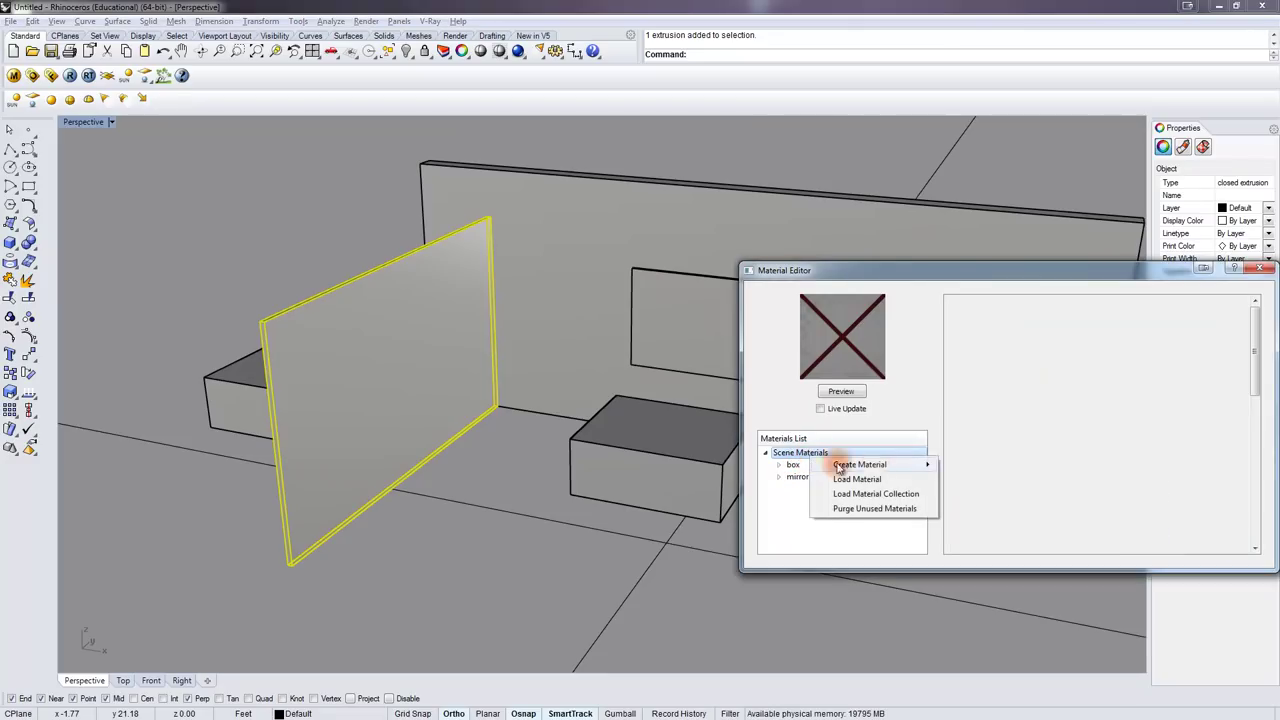
mouse_move(870, 465)
click(975, 510)
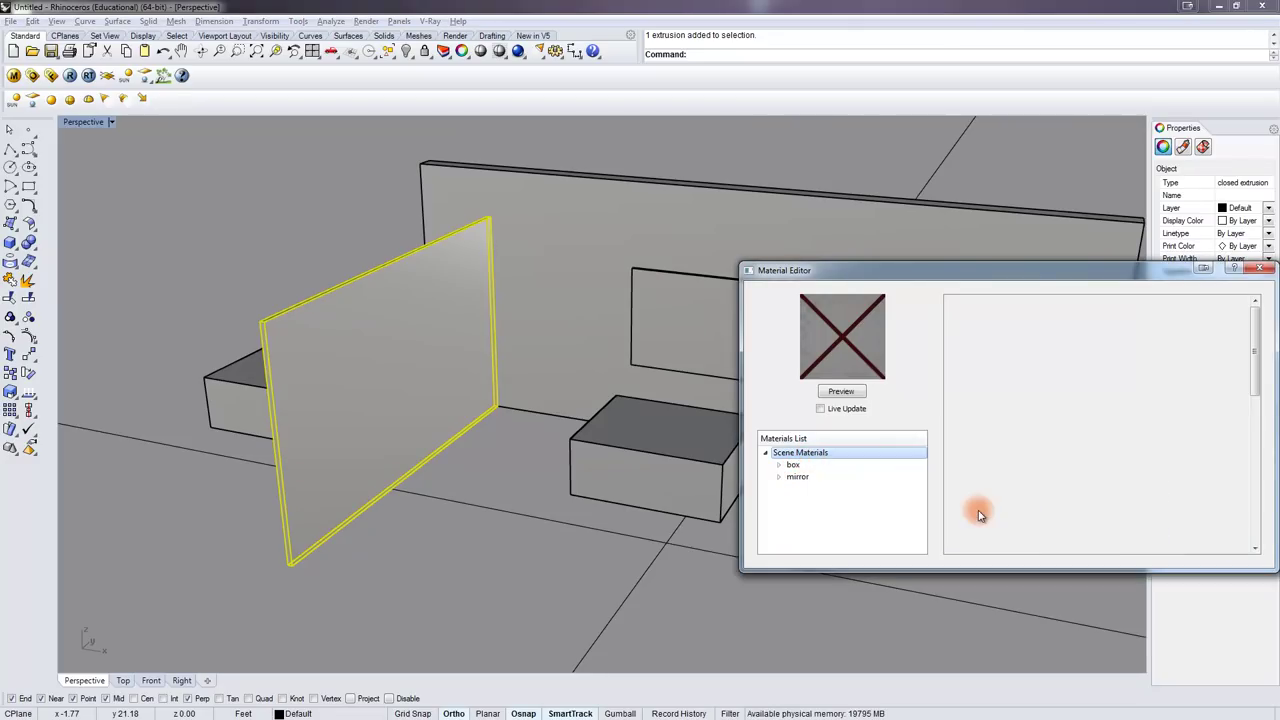
double_click(810, 487)
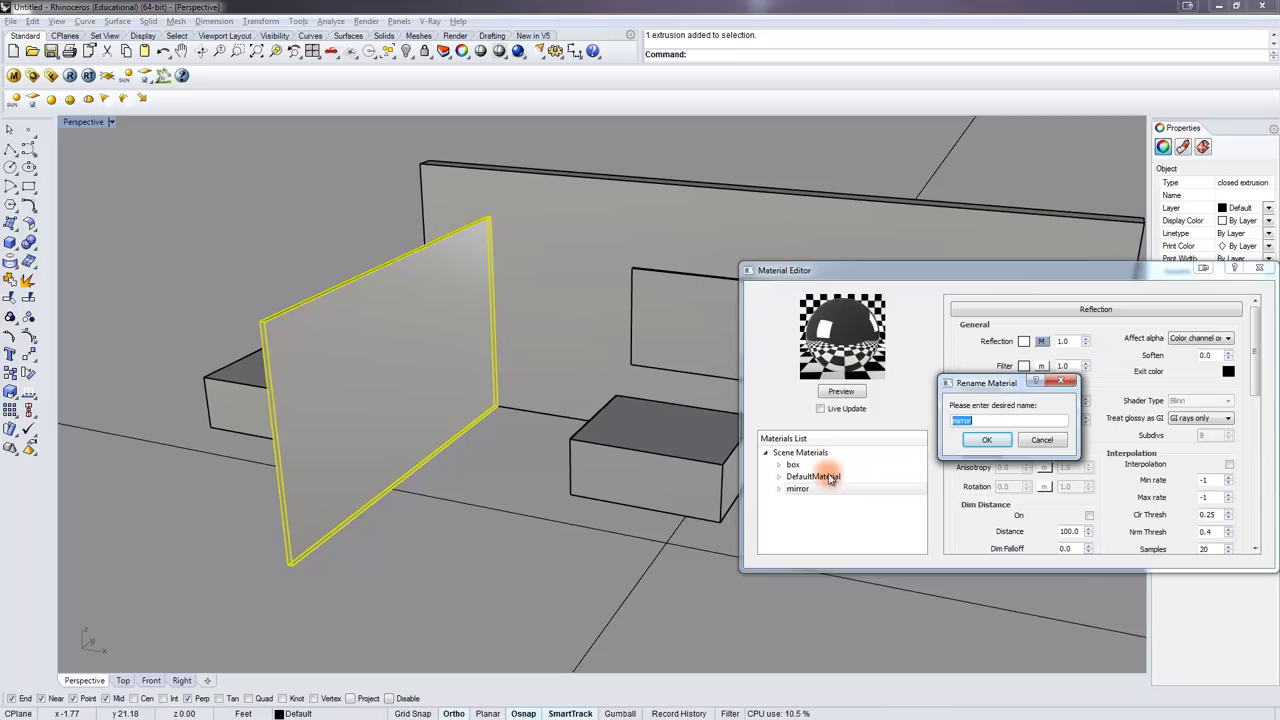
click(1051, 437)
double_click(812, 477)
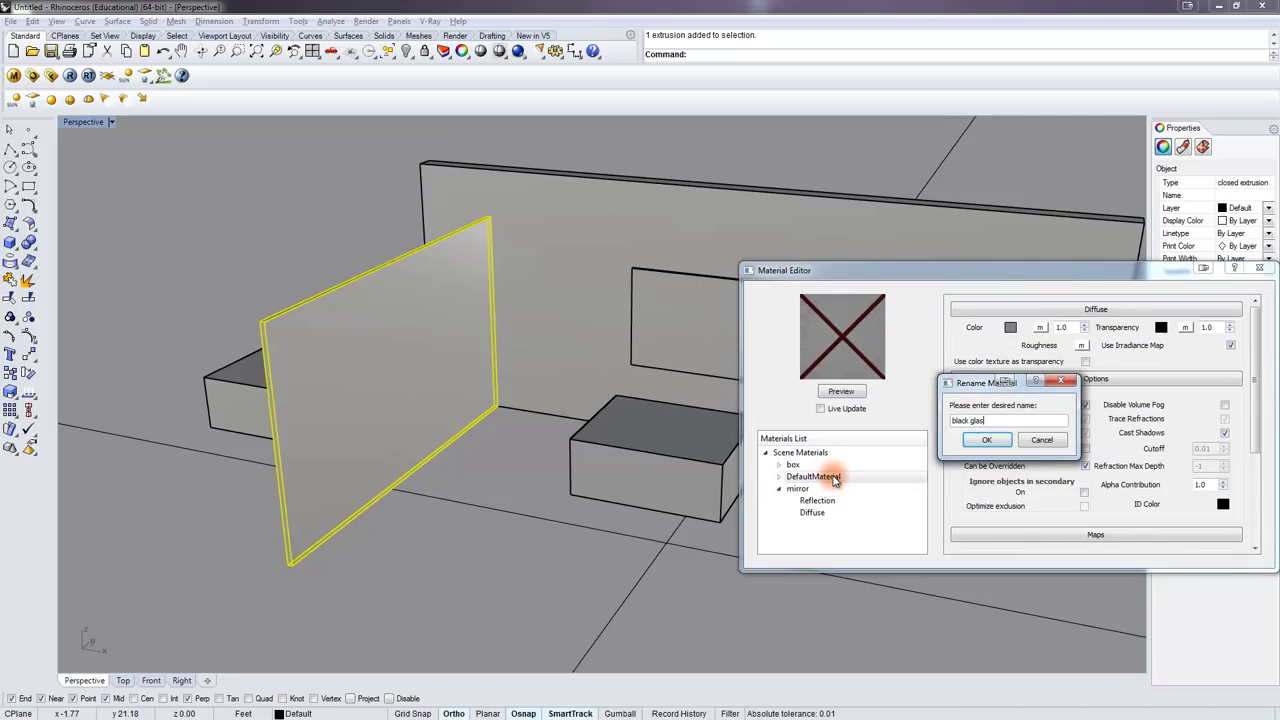
text(black glass)
key(Return)
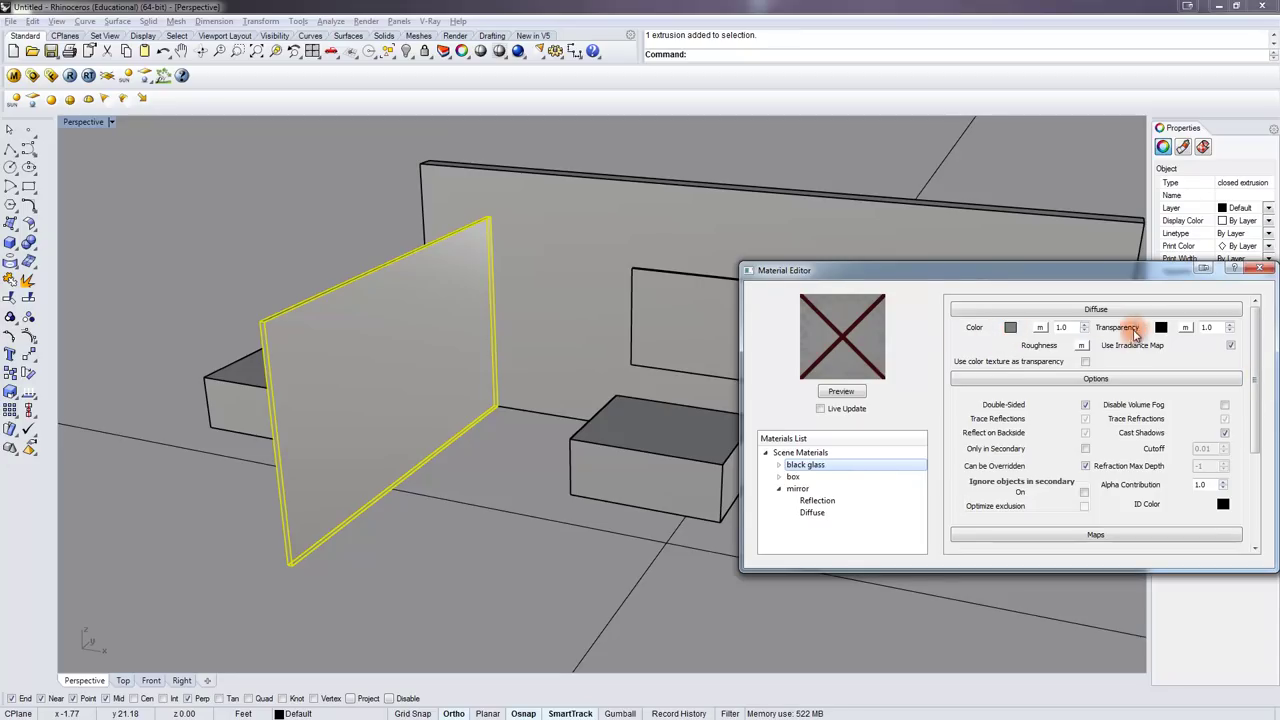
Set the black glass transparency colour to near-white, value 241
click(1161, 328)
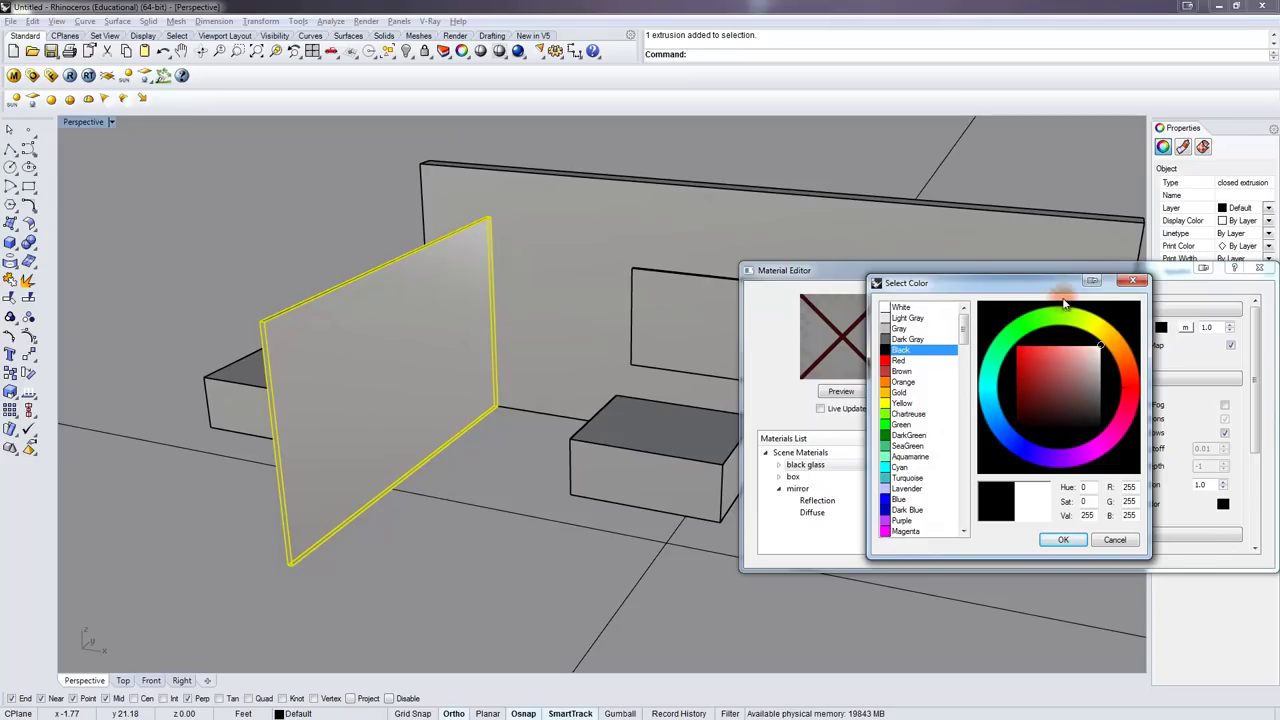
drag(1063, 291, 948, 320)
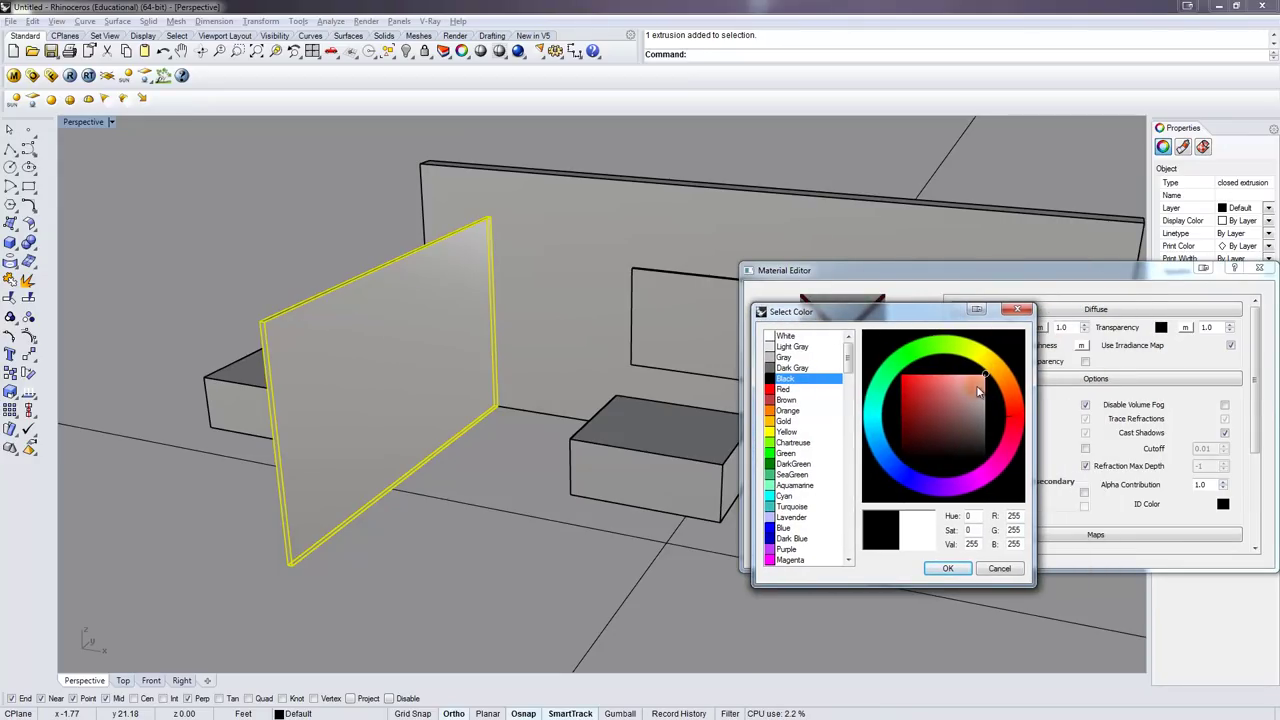
mouse_move(978, 391)
mouse_down()
mouse_move(993, 360)
mouse_move(997, 386)
mouse_up()
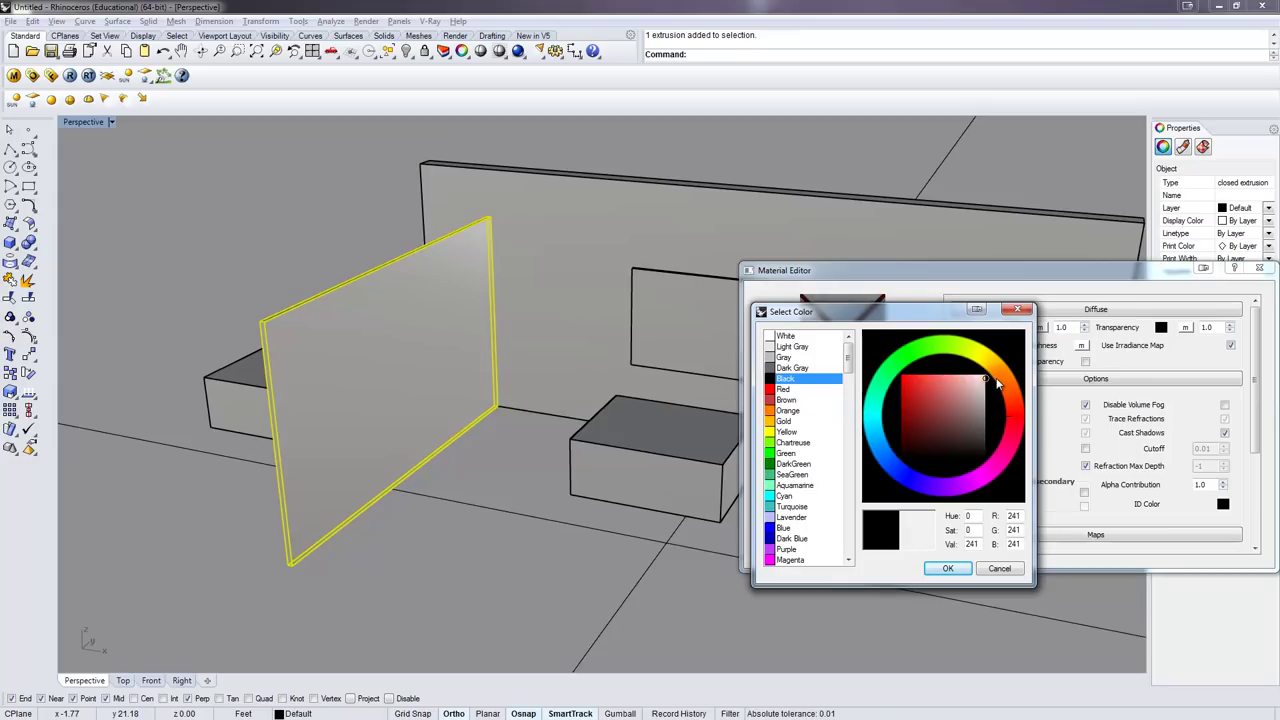
Keep the near-white transparency and add a Reflection layer to black glass, leaving its Fresnel map unchanged
click(948, 569)
click(806, 464)
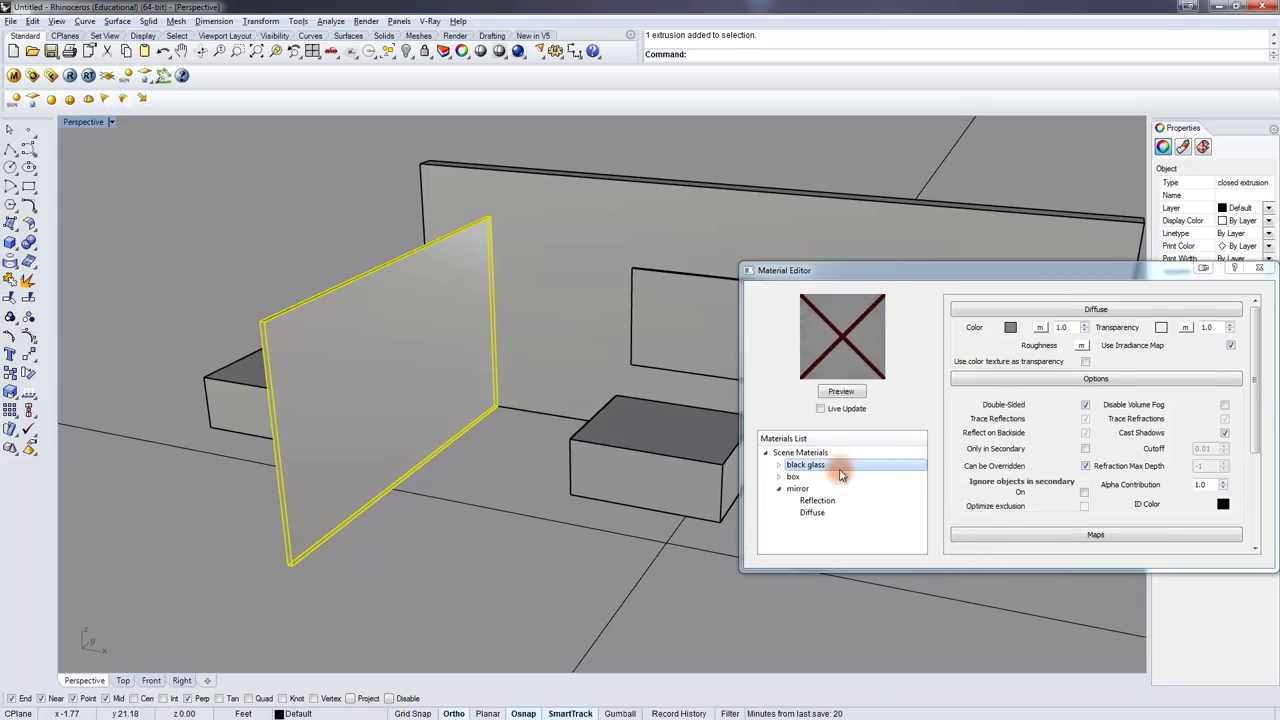
right_click(820, 470)
mouse_move(866, 477)
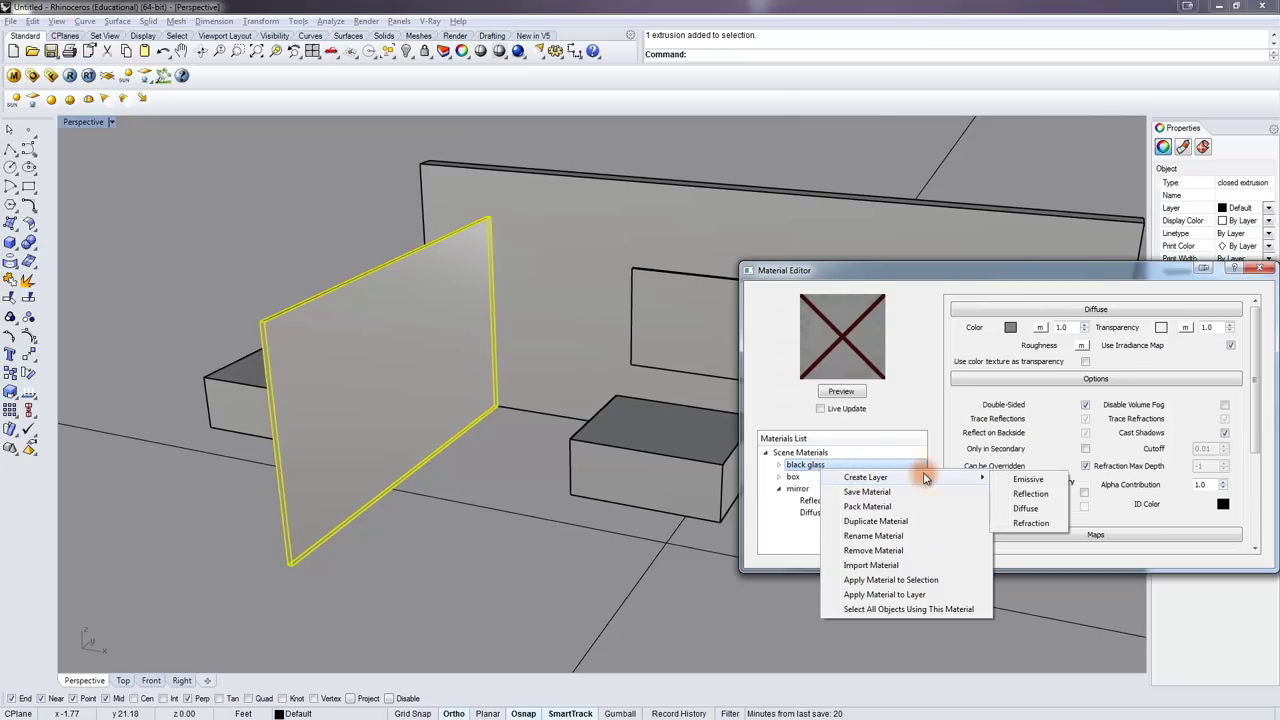
click(1032, 494)
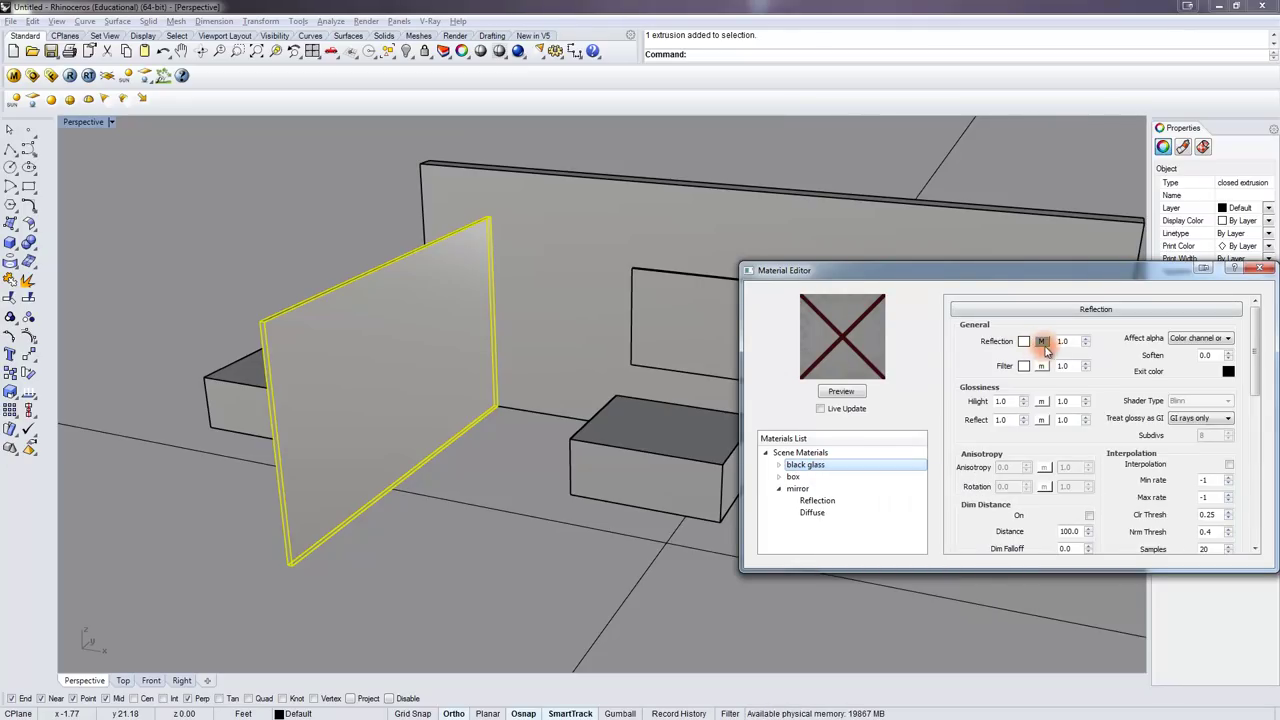
click(1042, 343)
click(779, 250)
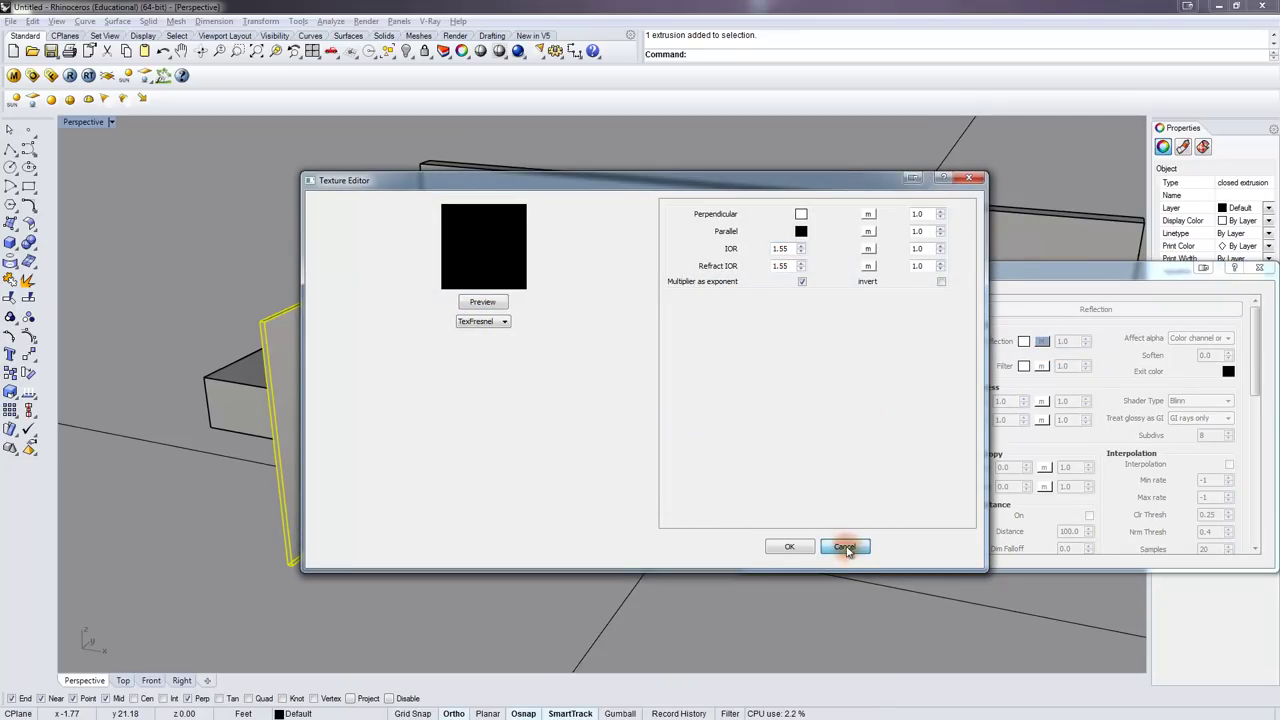
click(845, 547)
click(1094, 308)
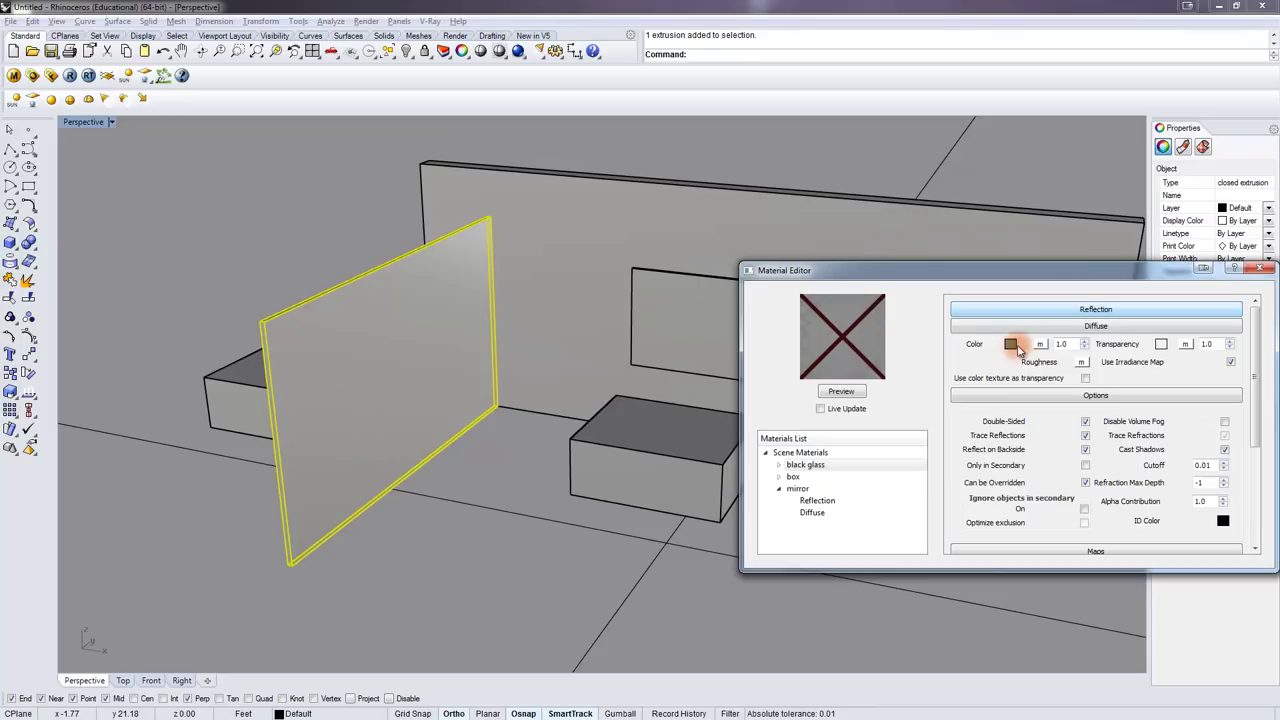
Add a Refraction layer to the black glass material and render its preview
right_click(813, 467)
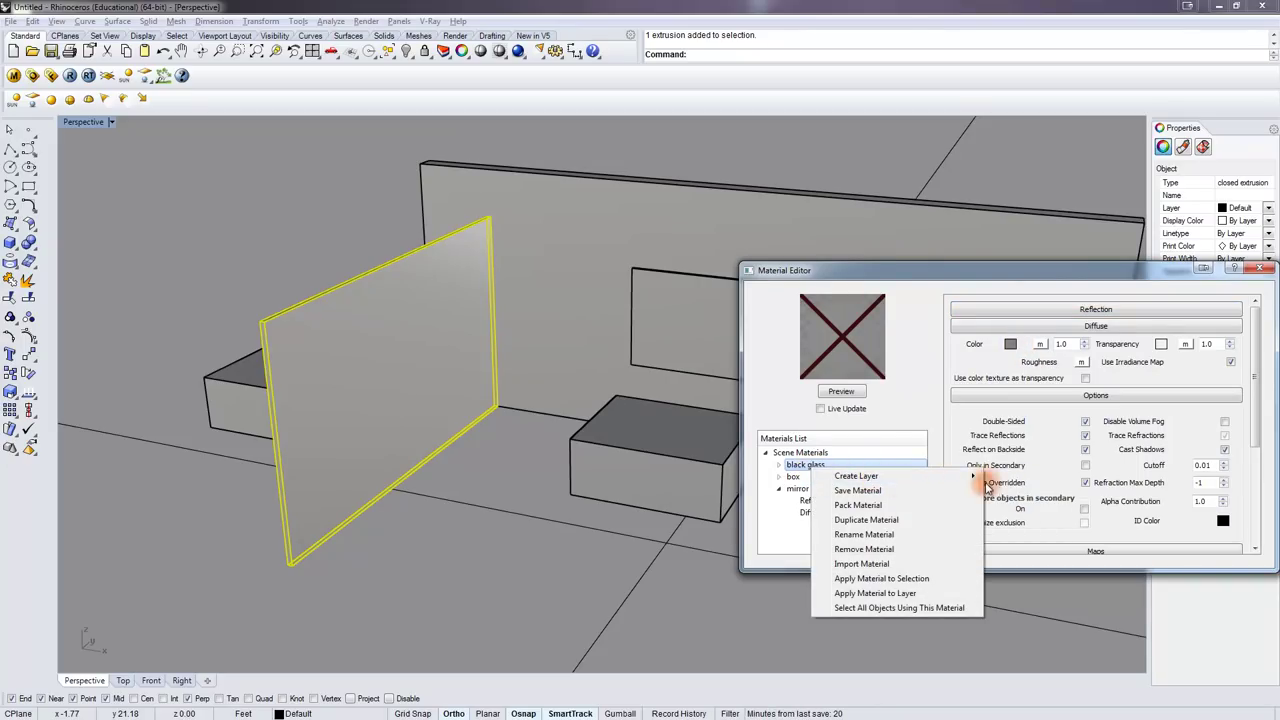
mouse_move(960, 477)
click(1020, 525)
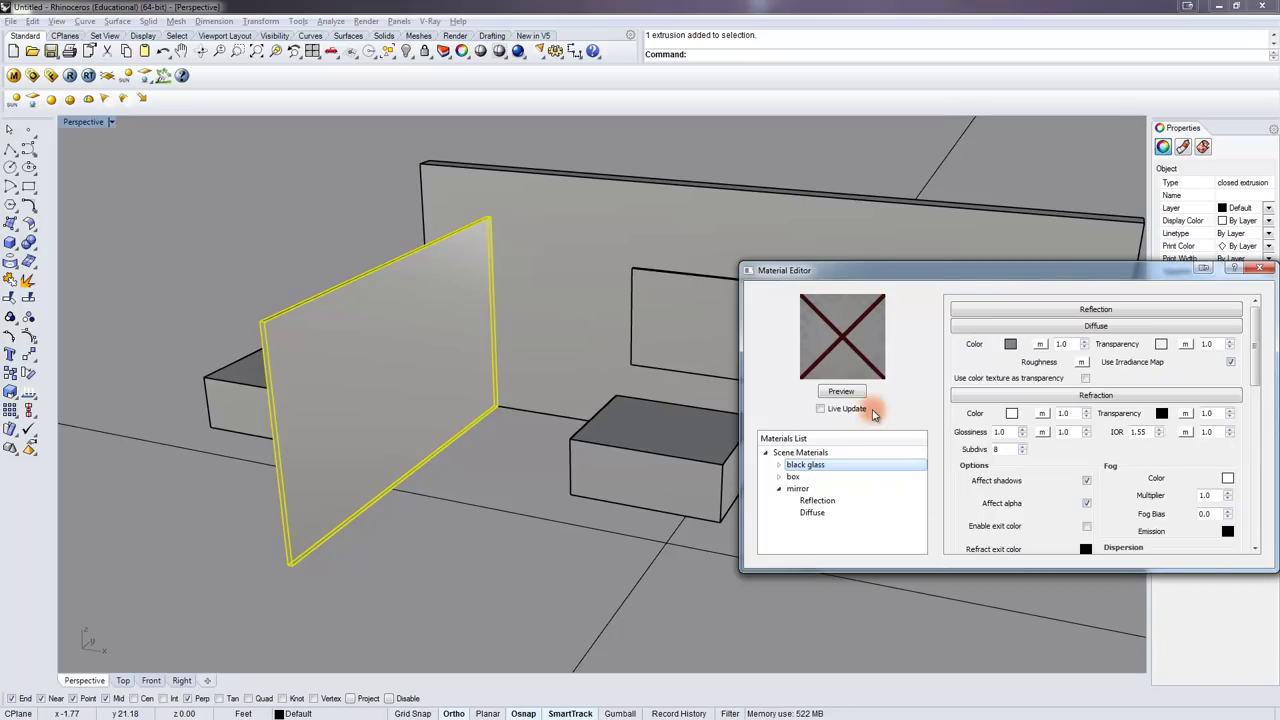
click(842, 392)
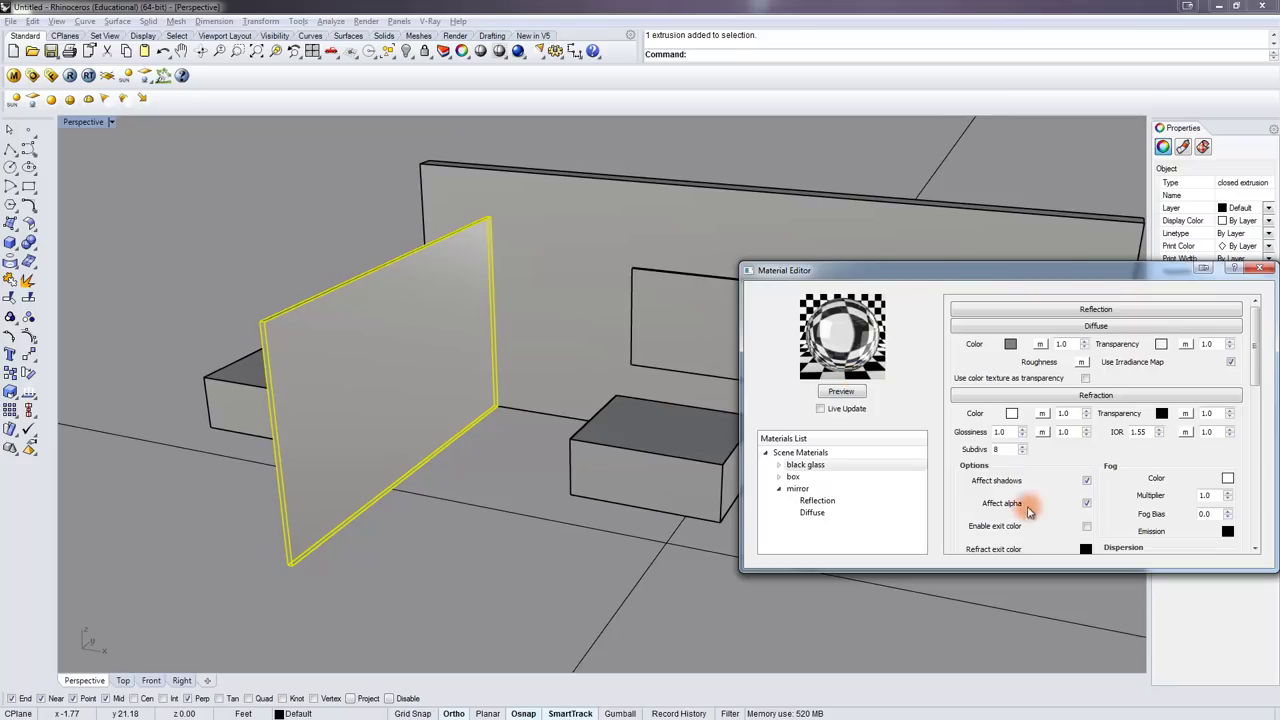
Turn off the refraction's affect alpha, set a near-black fog colour, and refresh the preview
click(1086, 504)
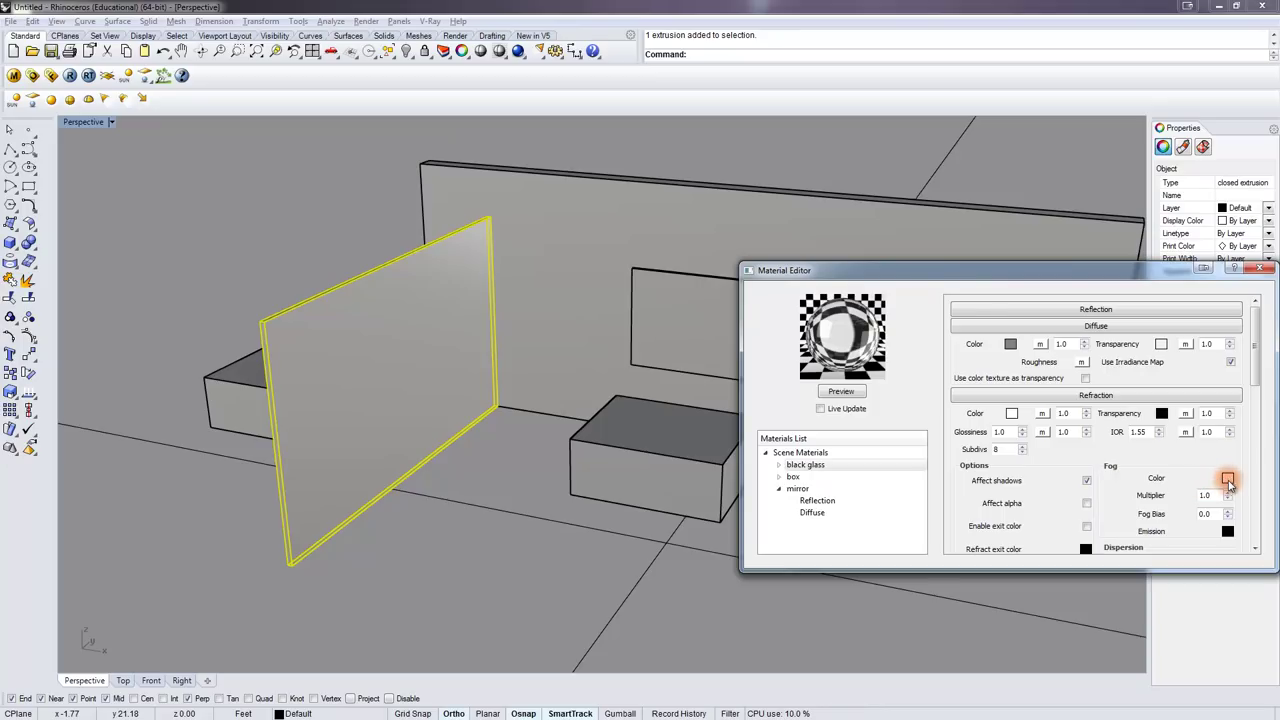
click(1228, 481)
drag(1113, 381, 1121, 421)
click(1063, 539)
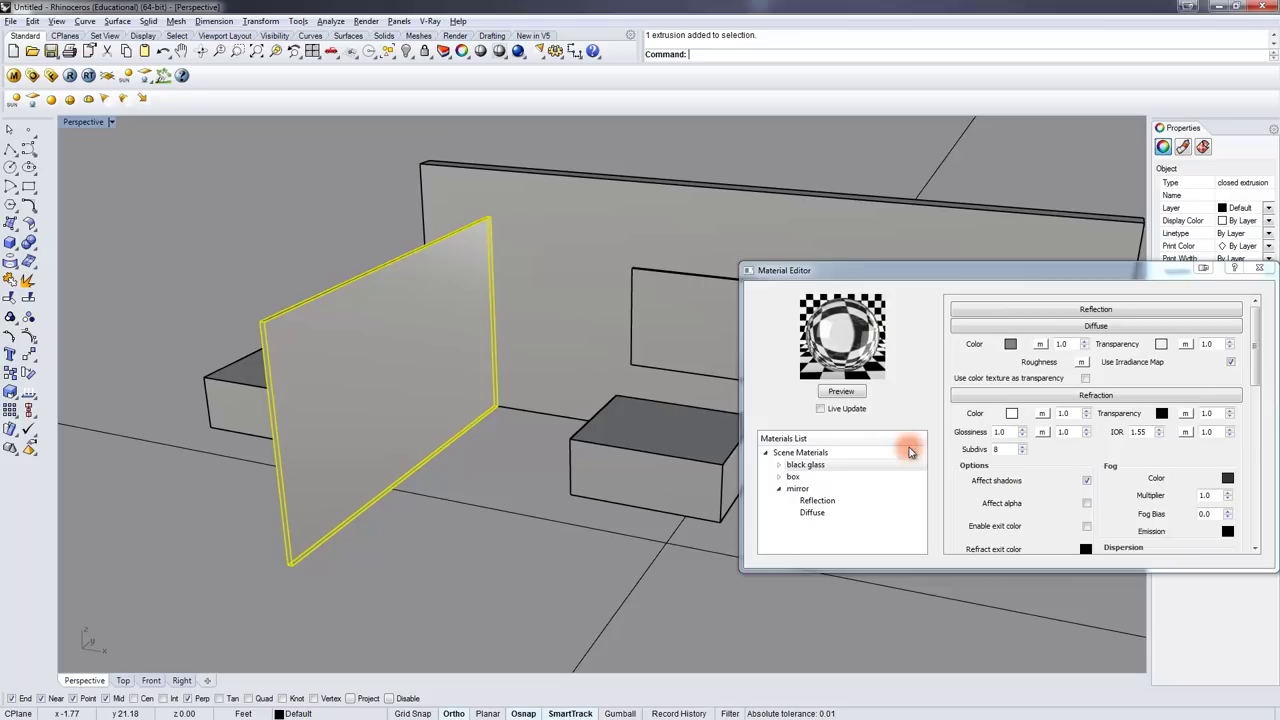
click(812, 391)
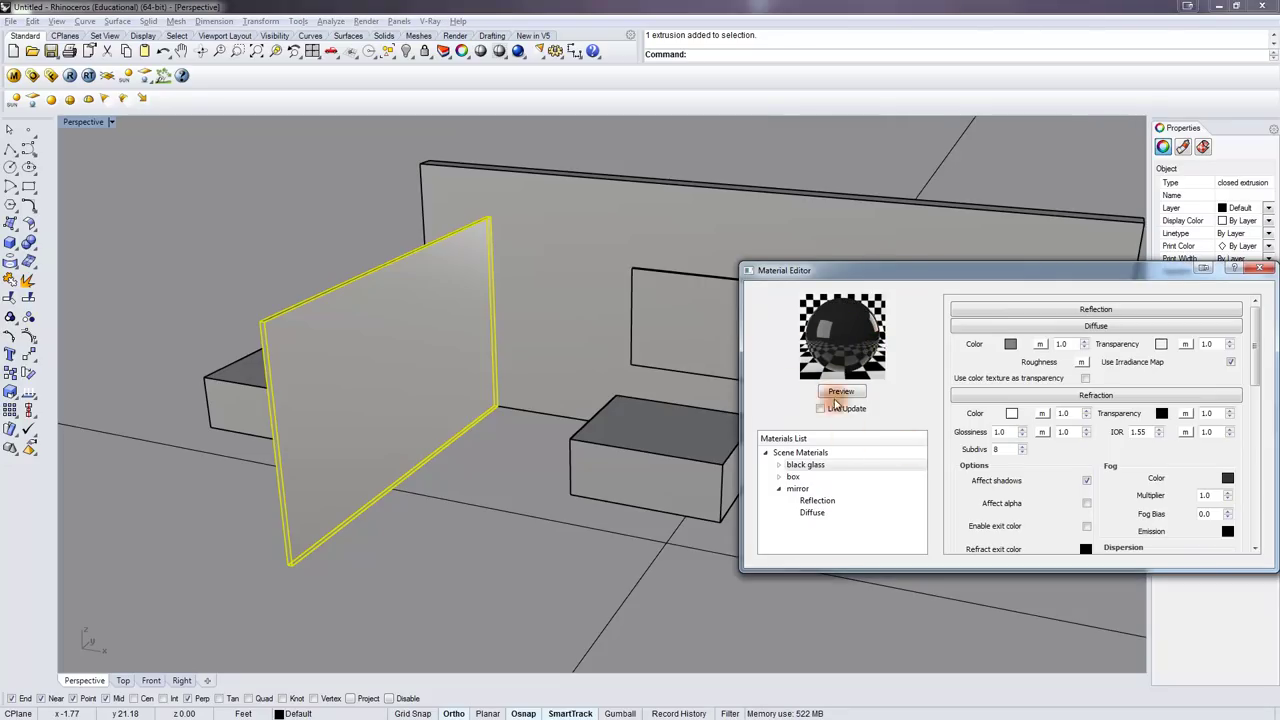
Apply black glass to the selected glass panel, then select the panel and ground plane
right_click(826, 465)
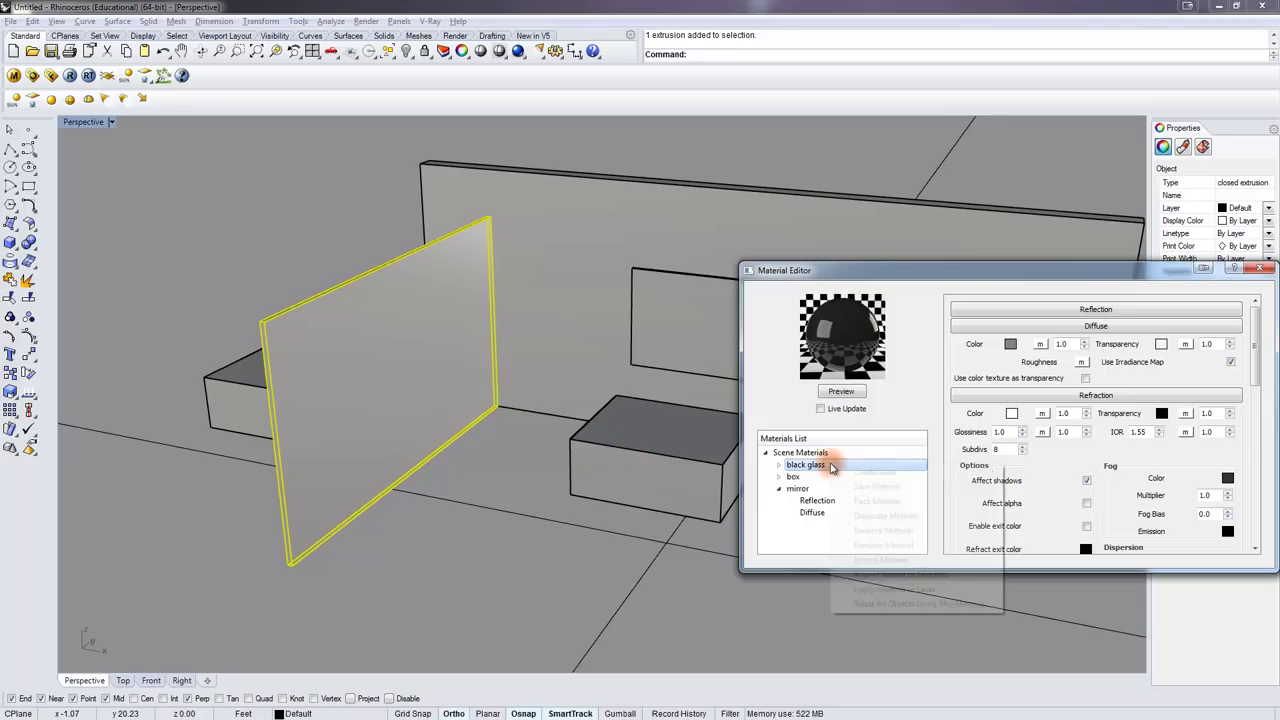
click(930, 574)
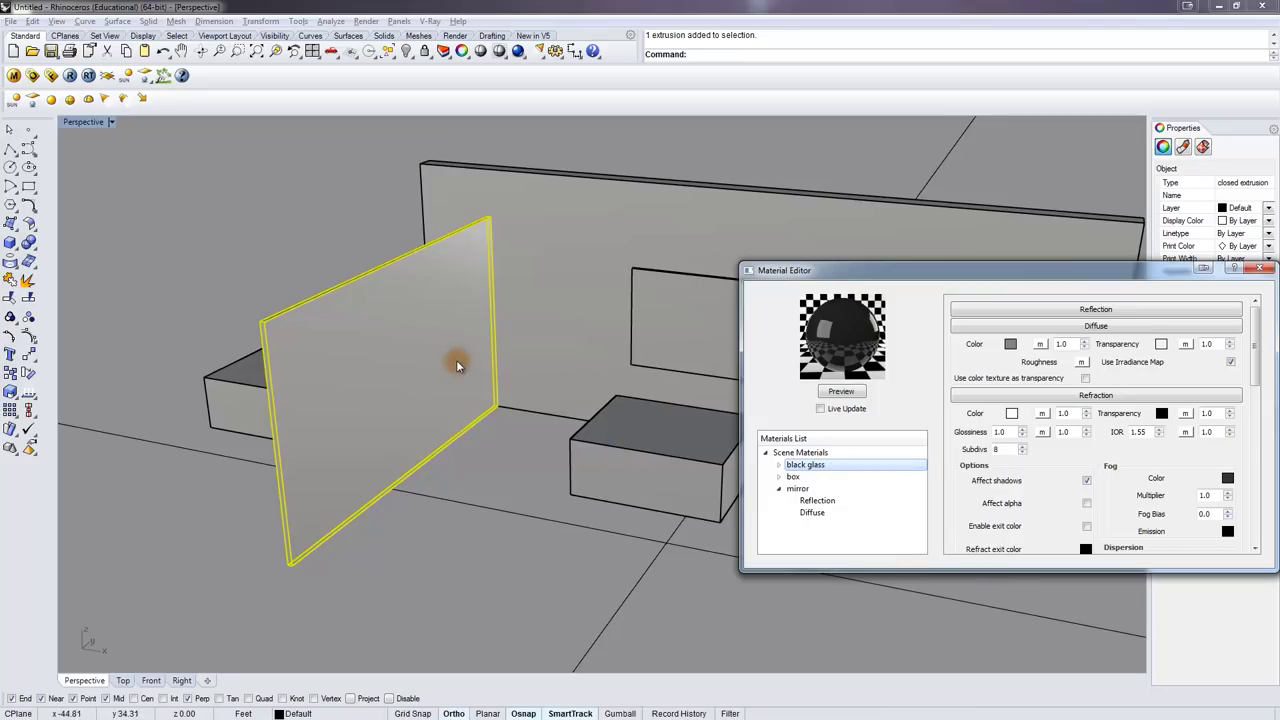
click(468, 400)
click(277, 223)
click(400, 294)
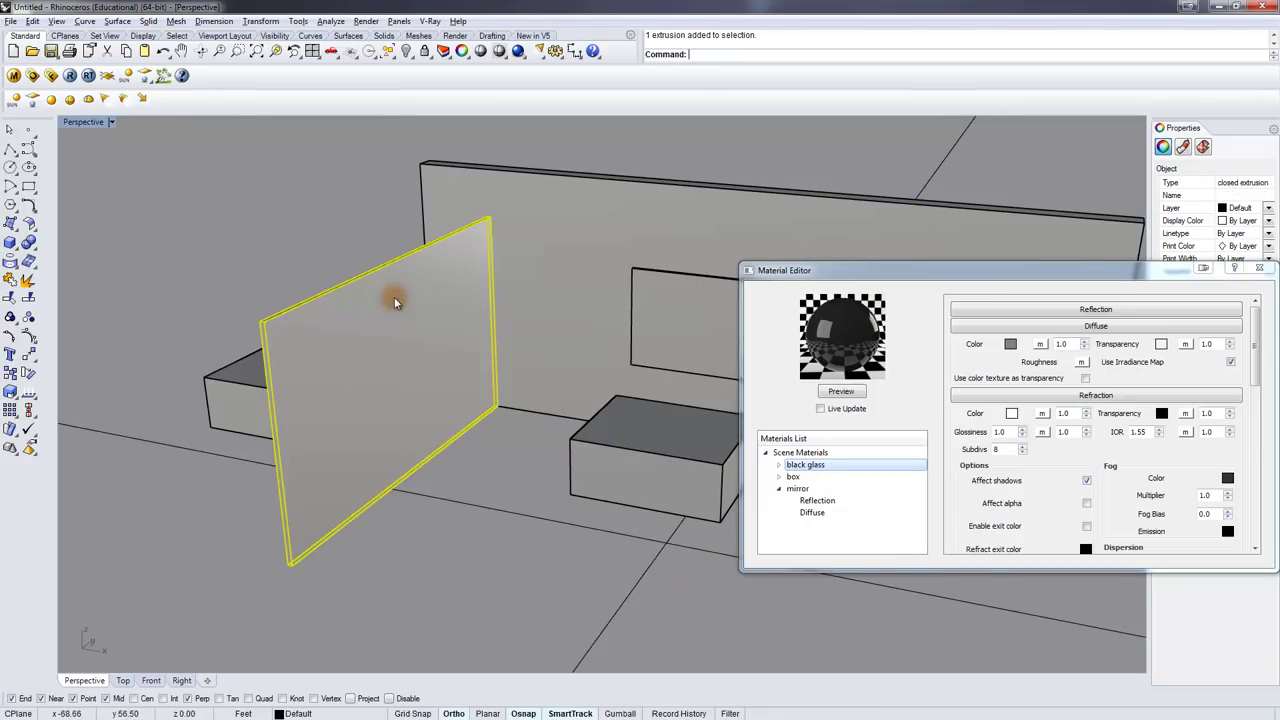
click(381, 227)
Close the material editor and Scale1 the glass panel to a much thinner thickness
click(1259, 268)
scroll(428, 286, up, 5)
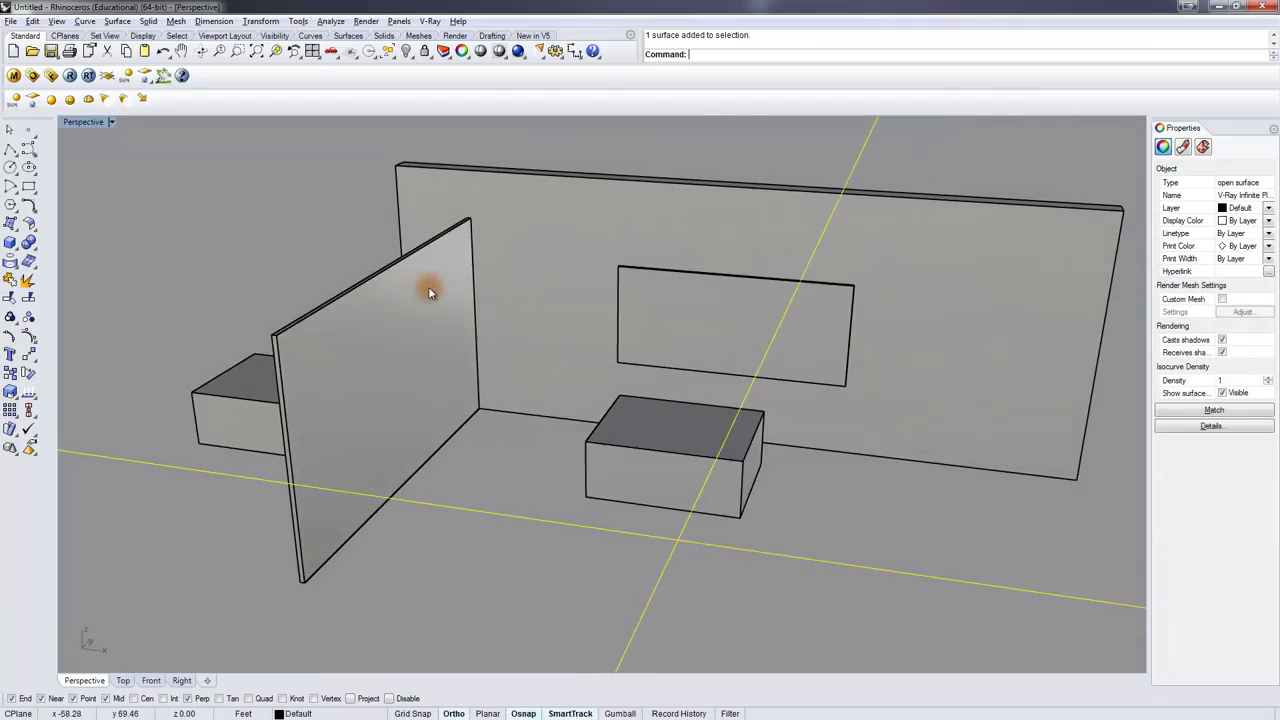
scroll(265, 355, up, 2)
click(281, 341)
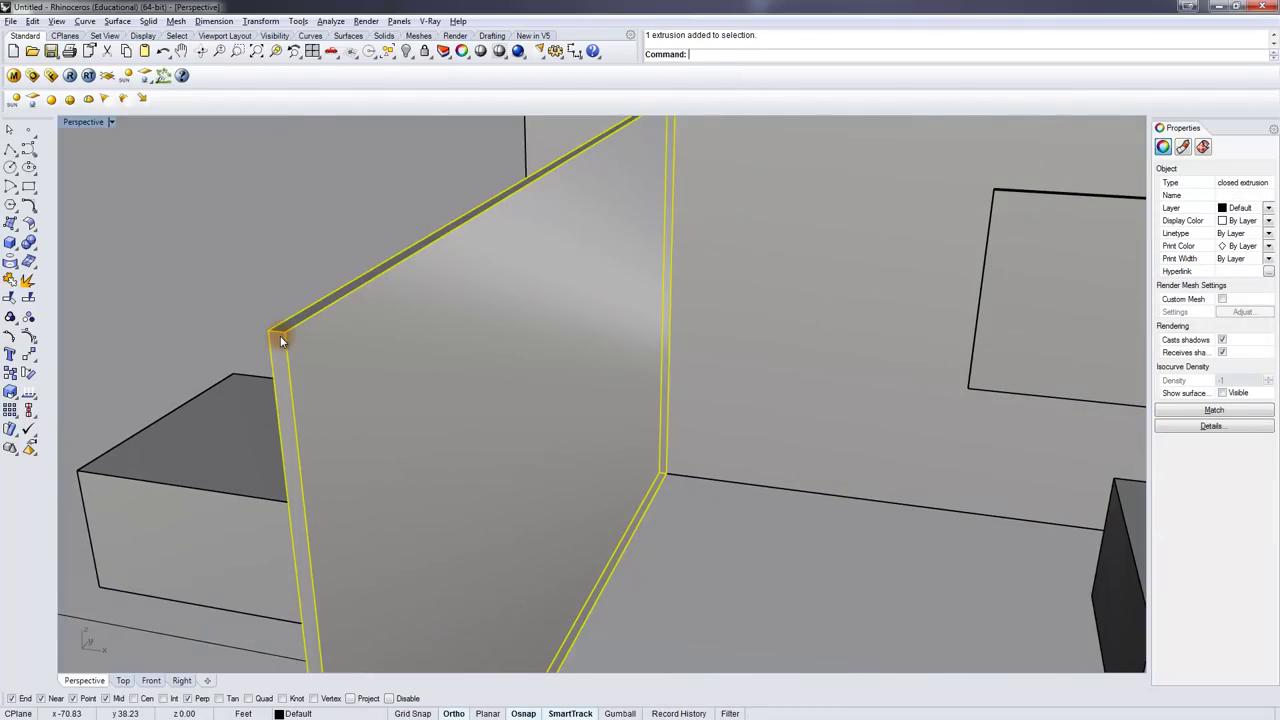
text(Scale1D)
key(Return)
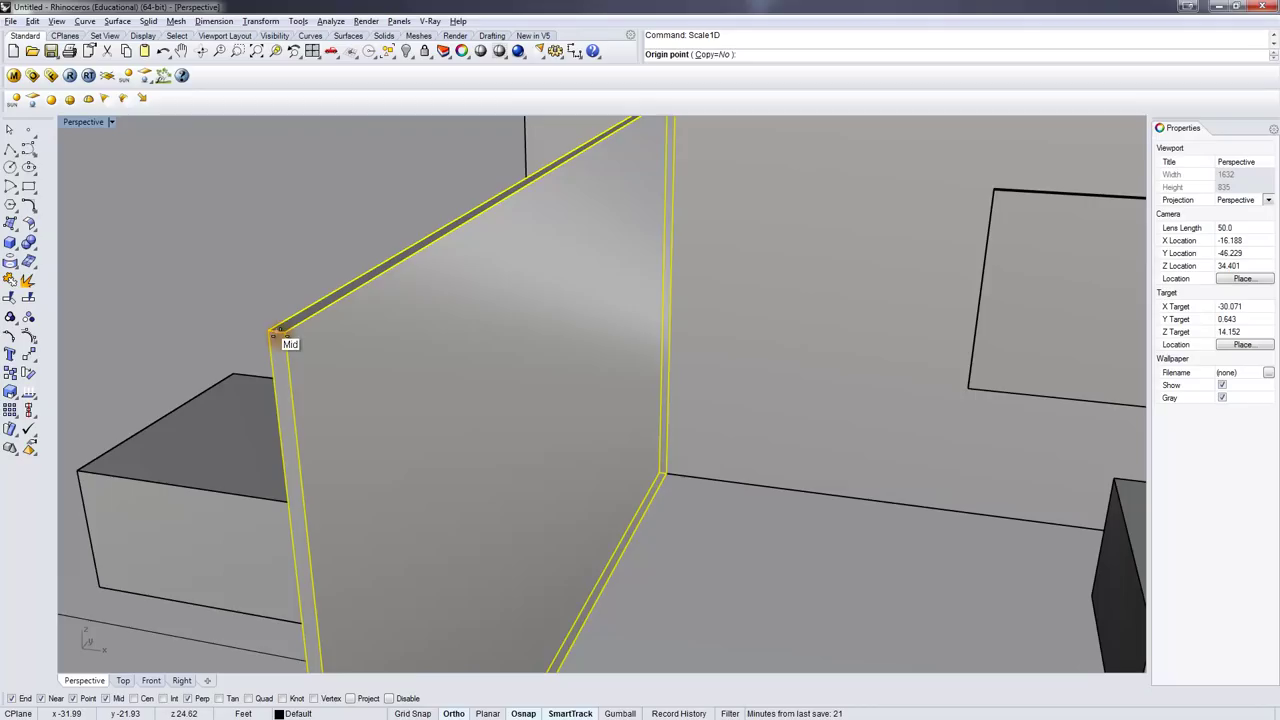
click(272, 333)
right_drag(263, 331, 318, 298)
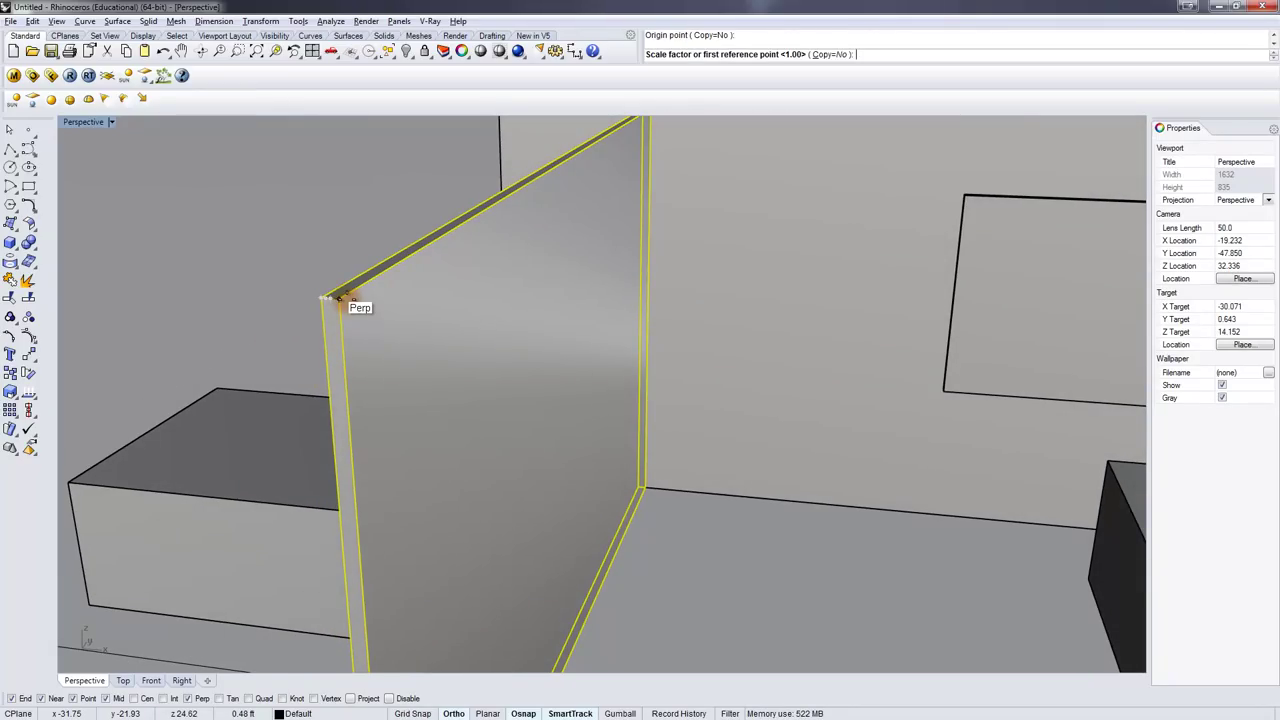
click(338, 298)
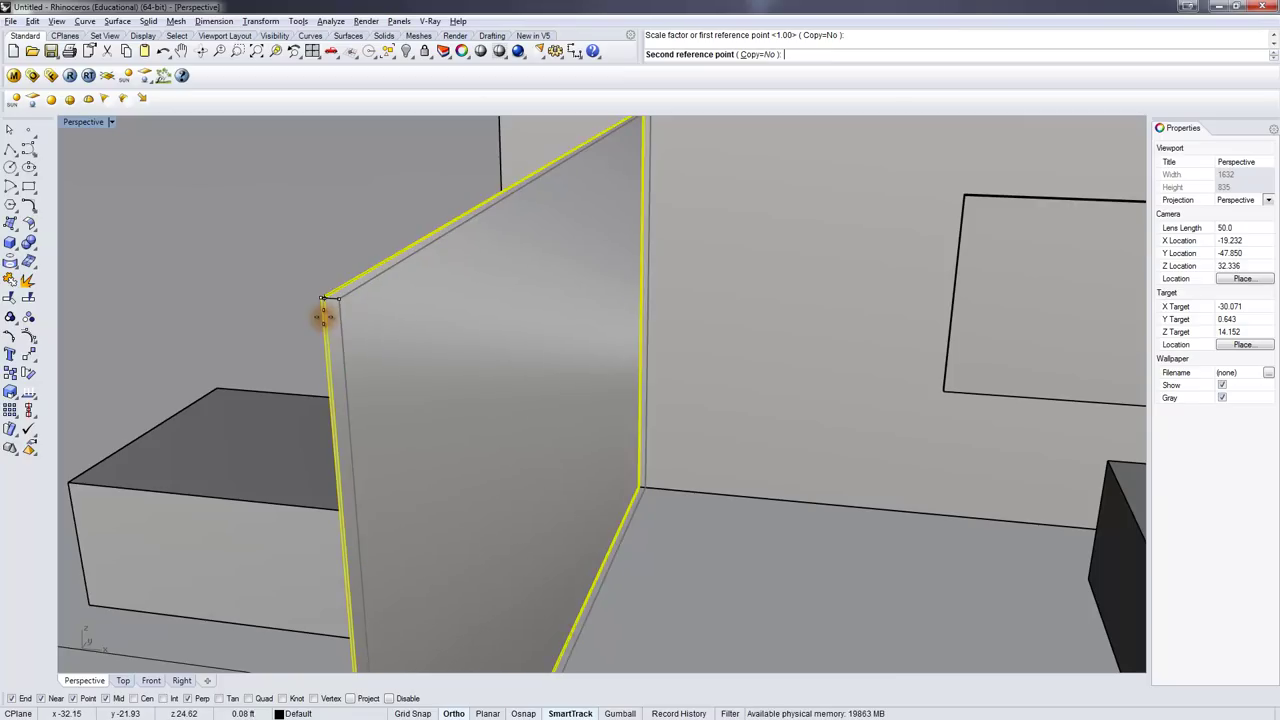
click(359, 321)
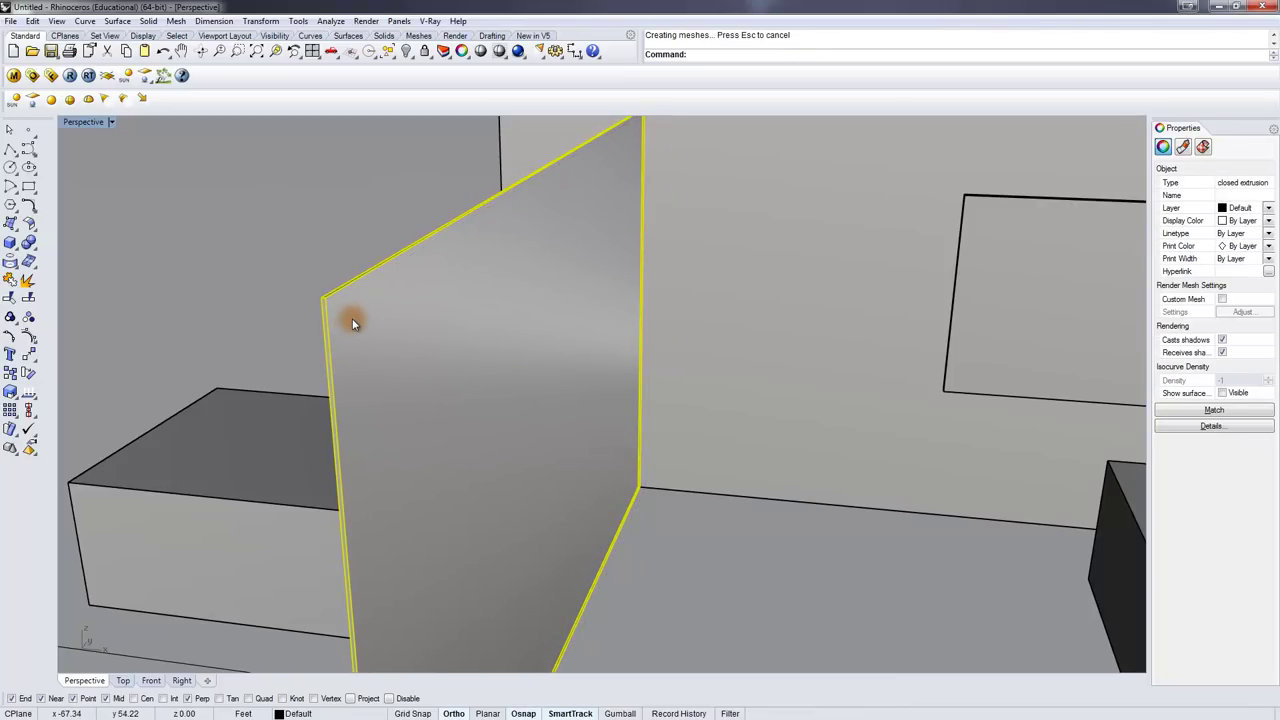
Copy the panel from its corner, then delete the unwanted copy
text(copy)
key(Return)
click(352, 318)
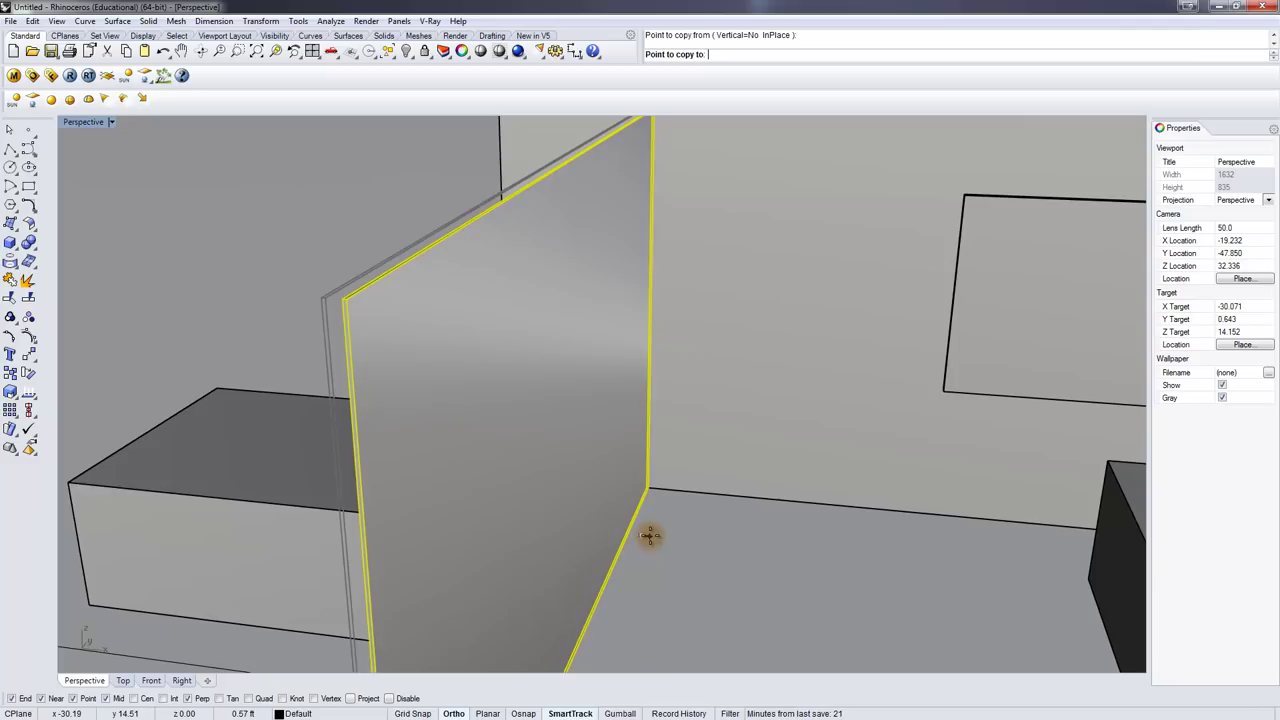
click(650, 535)
key(Return)
click(346, 249)
right_drag(346, 249, 286, 322)
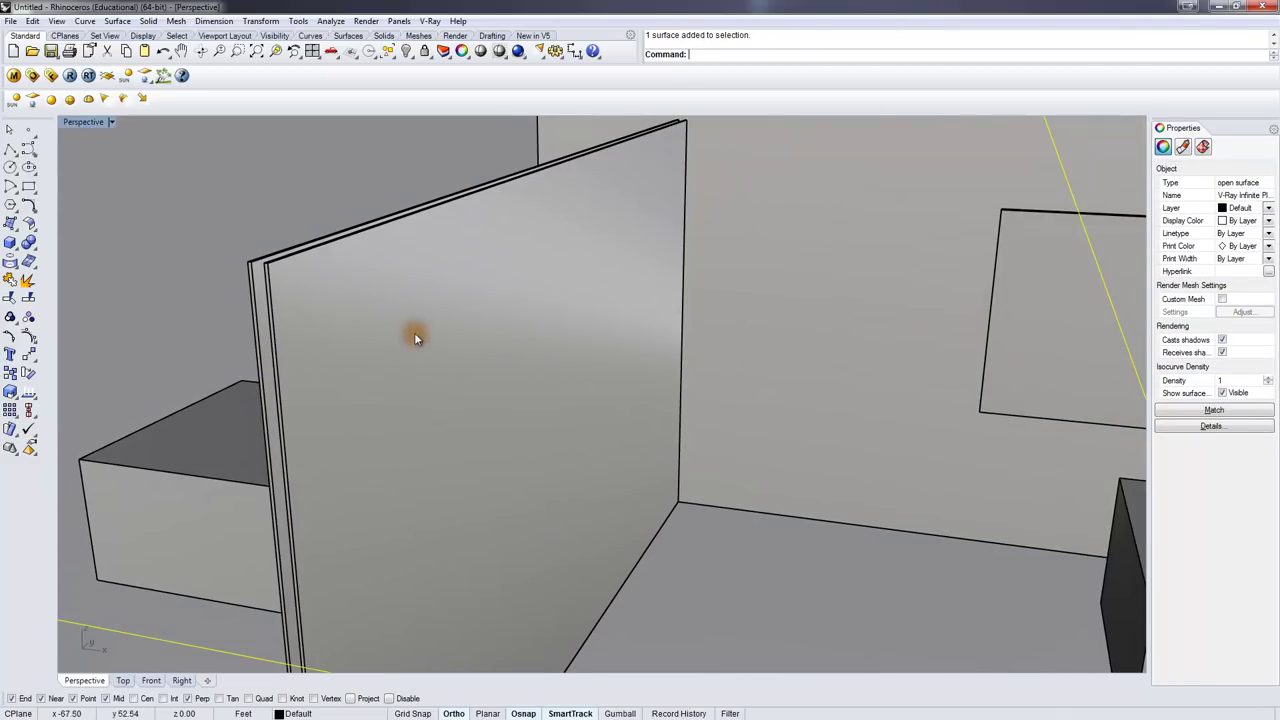
key(Delete)
scroll(413, 314, down, 2)
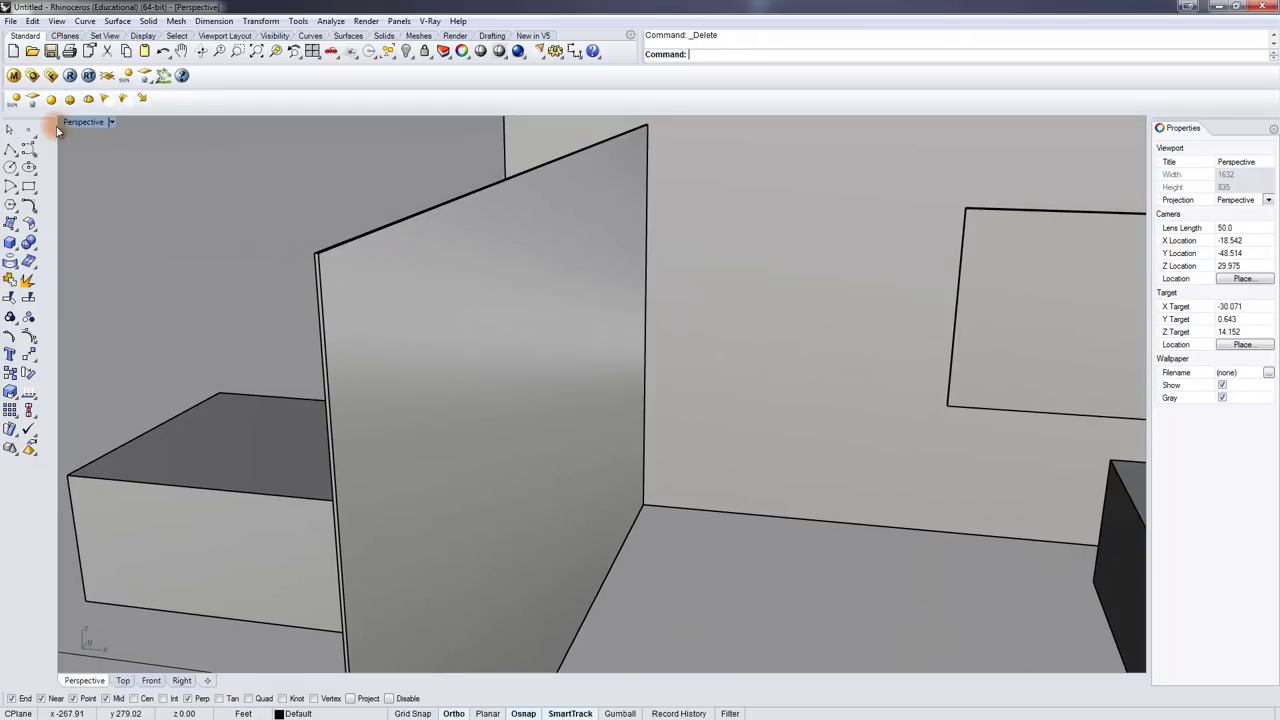
Load the gi_irmap_low.visopt settings file into the V-Ray render options
click(33, 77)
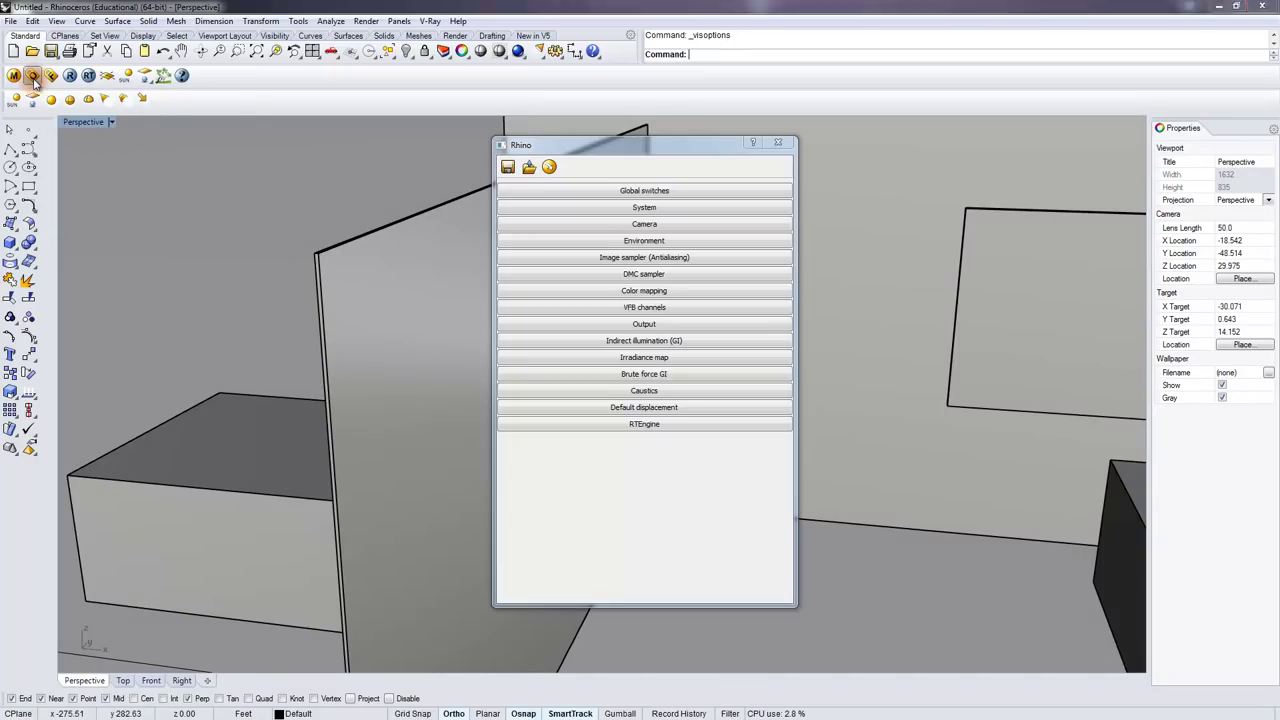
click(528, 168)
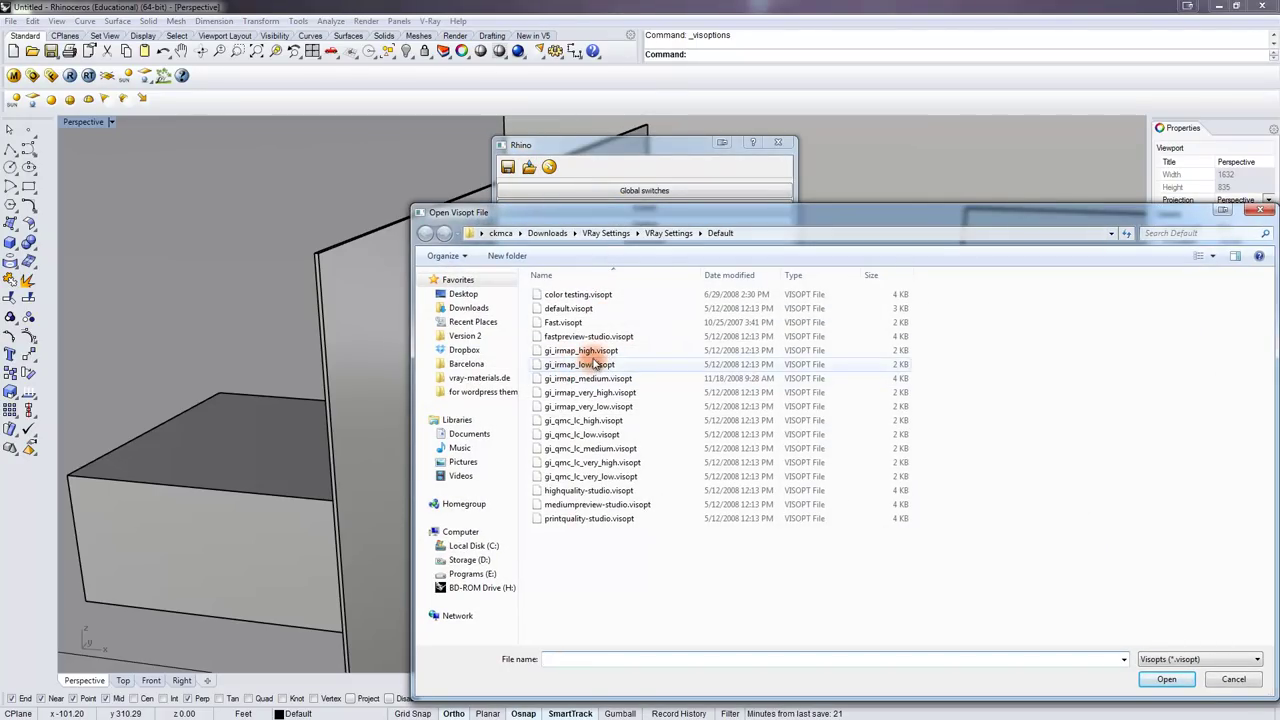
click(572, 368)
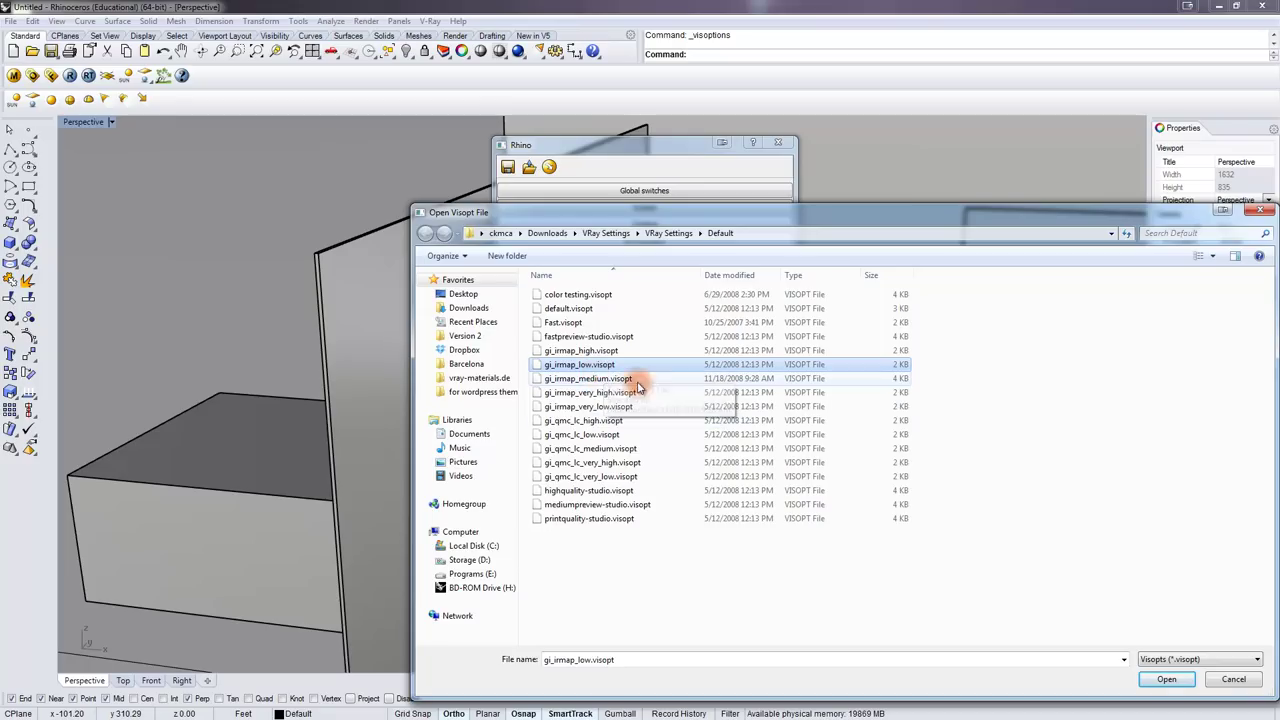
click(1157, 678)
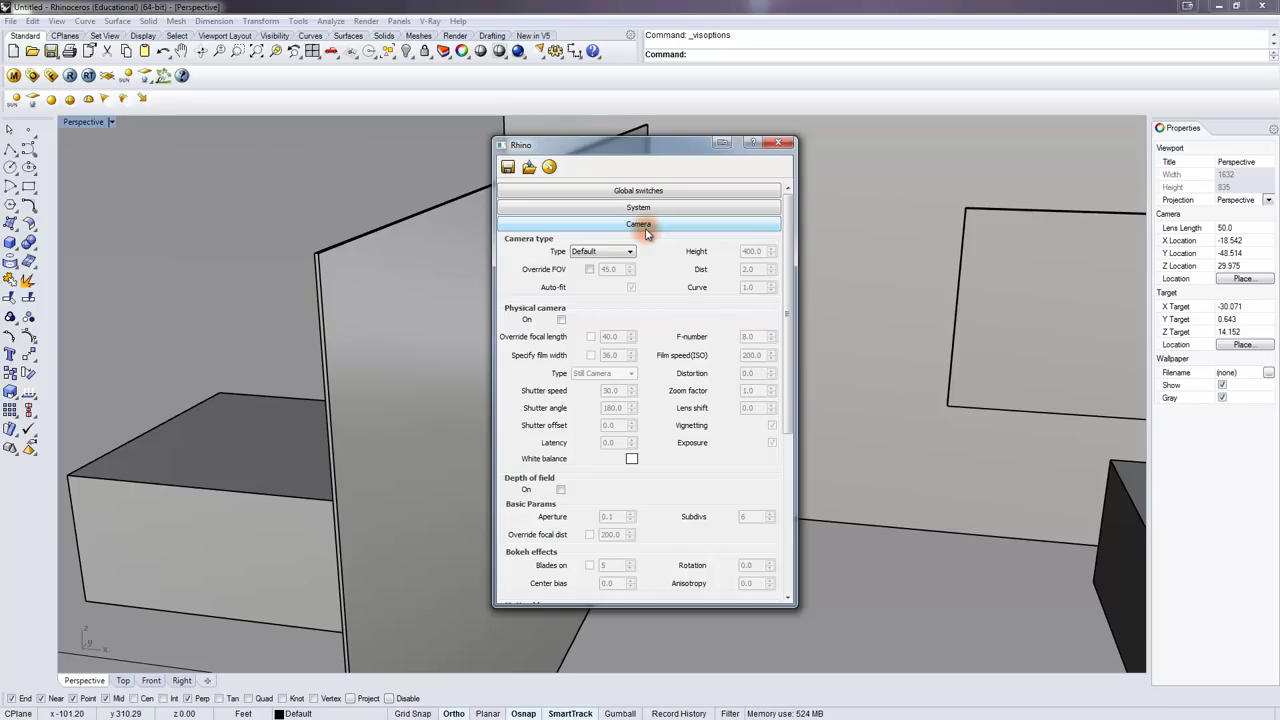
Close V-Ray Options, orbit the Perspective view toward the box and mirror, and render
click(651, 226)
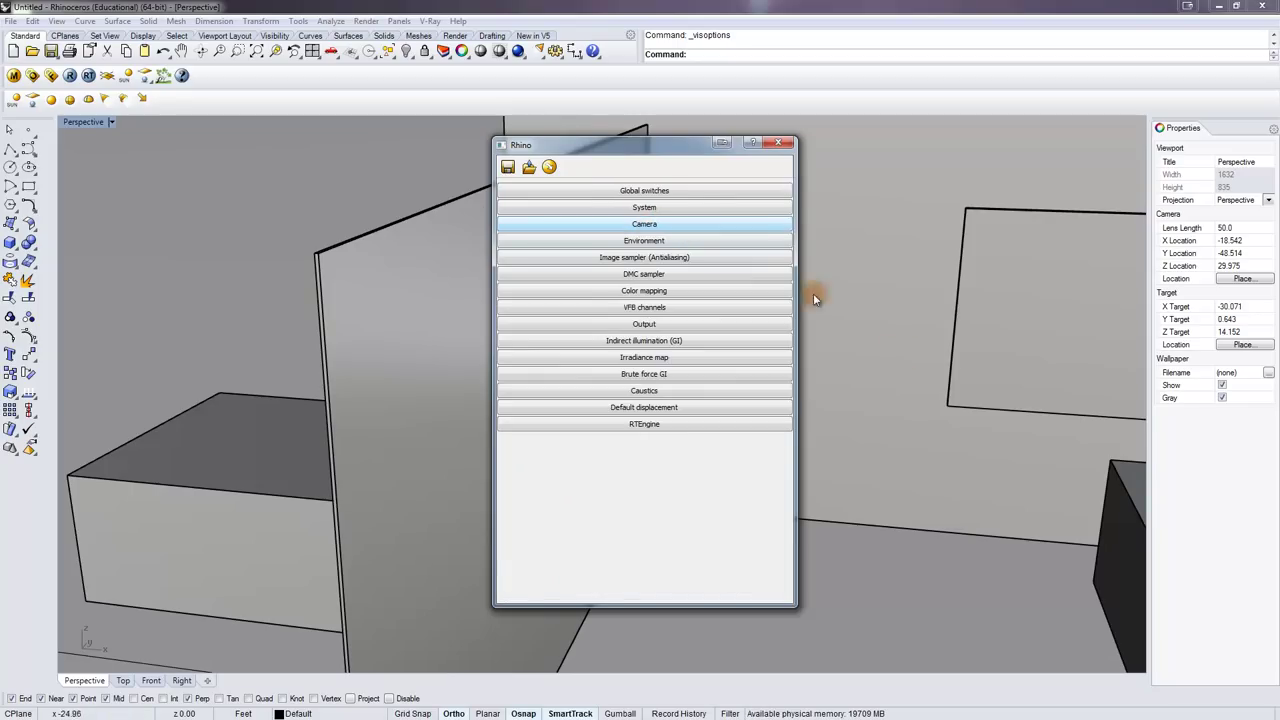
click(776, 145)
right_drag(866, 329, 556, 291)
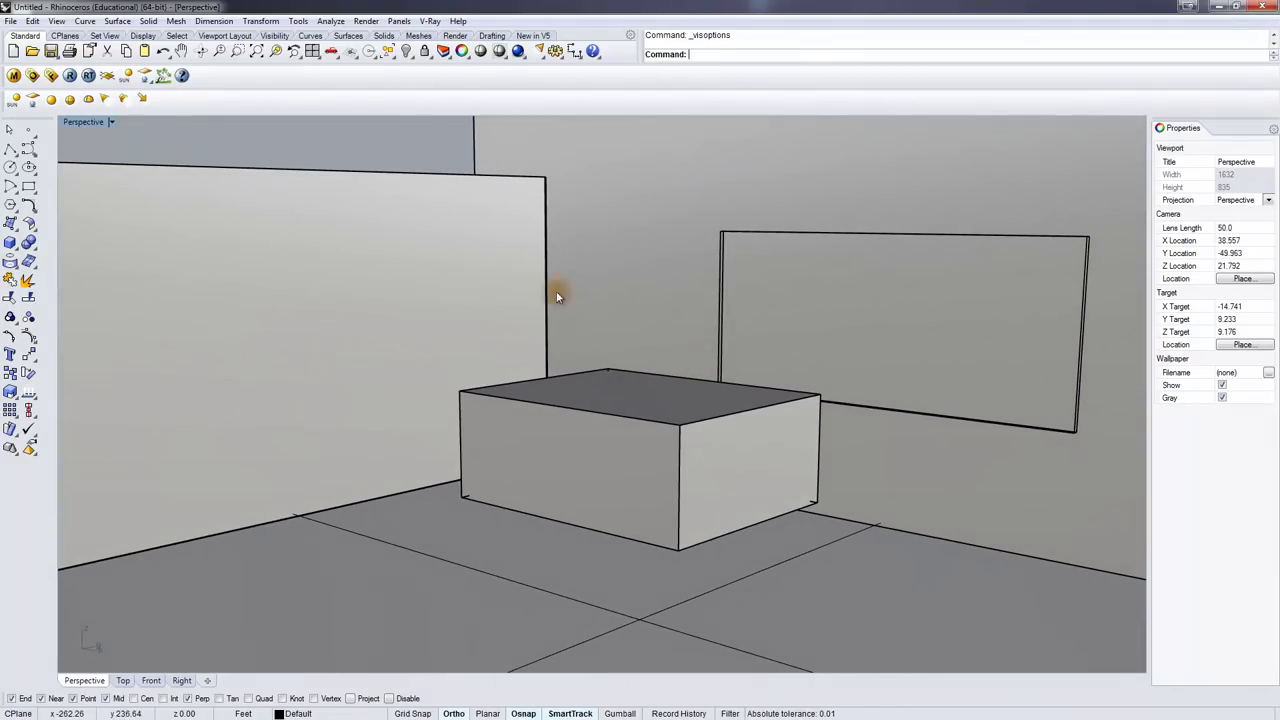
click(70, 80)
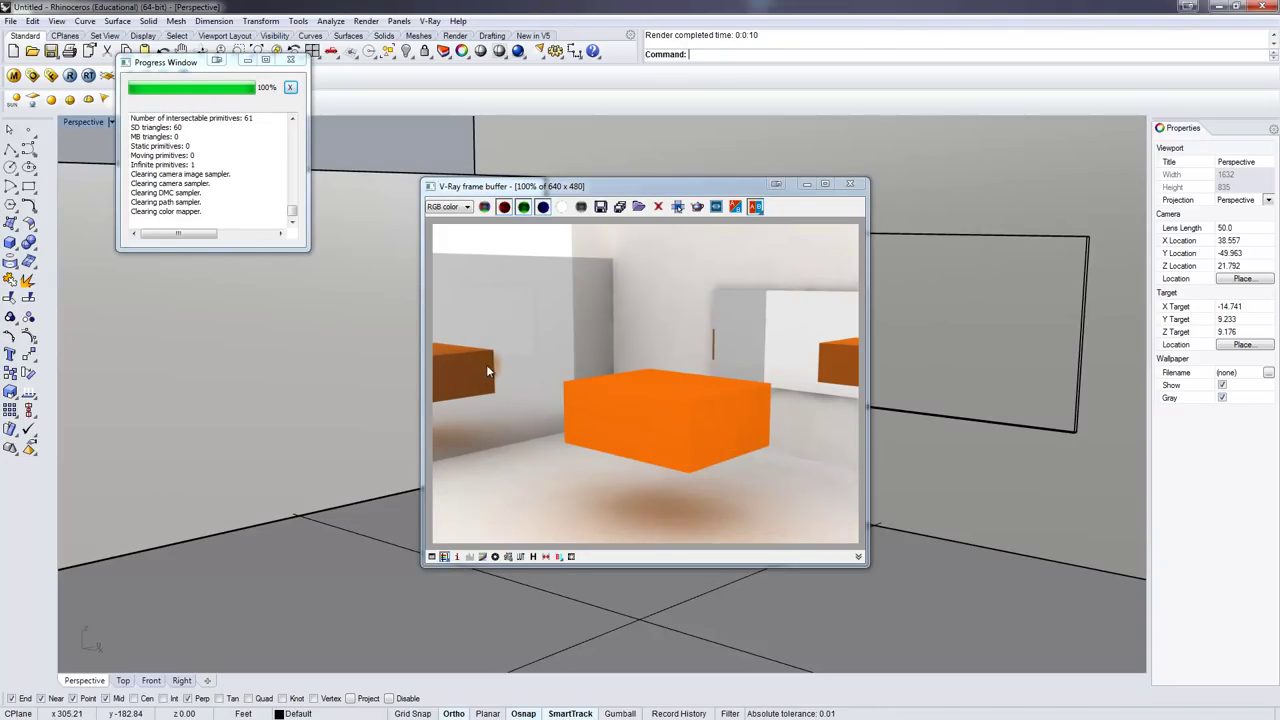
Re-render the scene from behind the black glass pane, looking toward the wall
click(857, 186)
right_drag(690, 320, 830, 348)
click(70, 76)
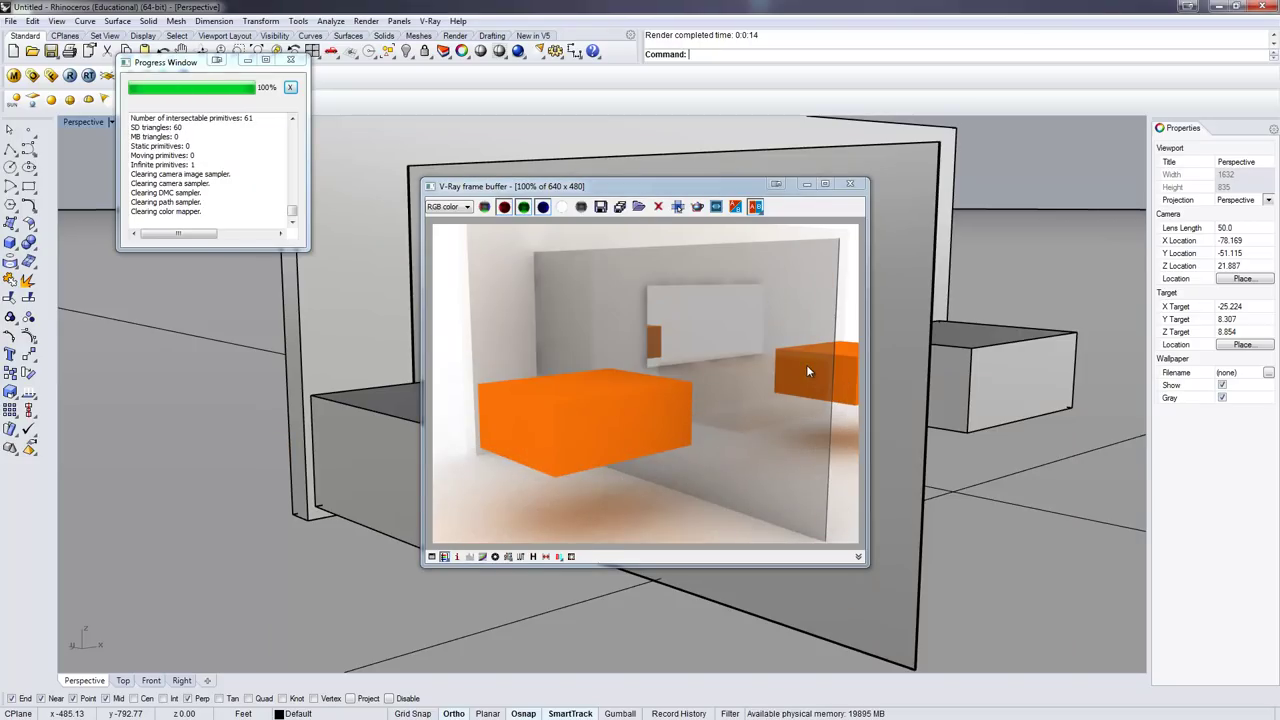
click(721, 329)
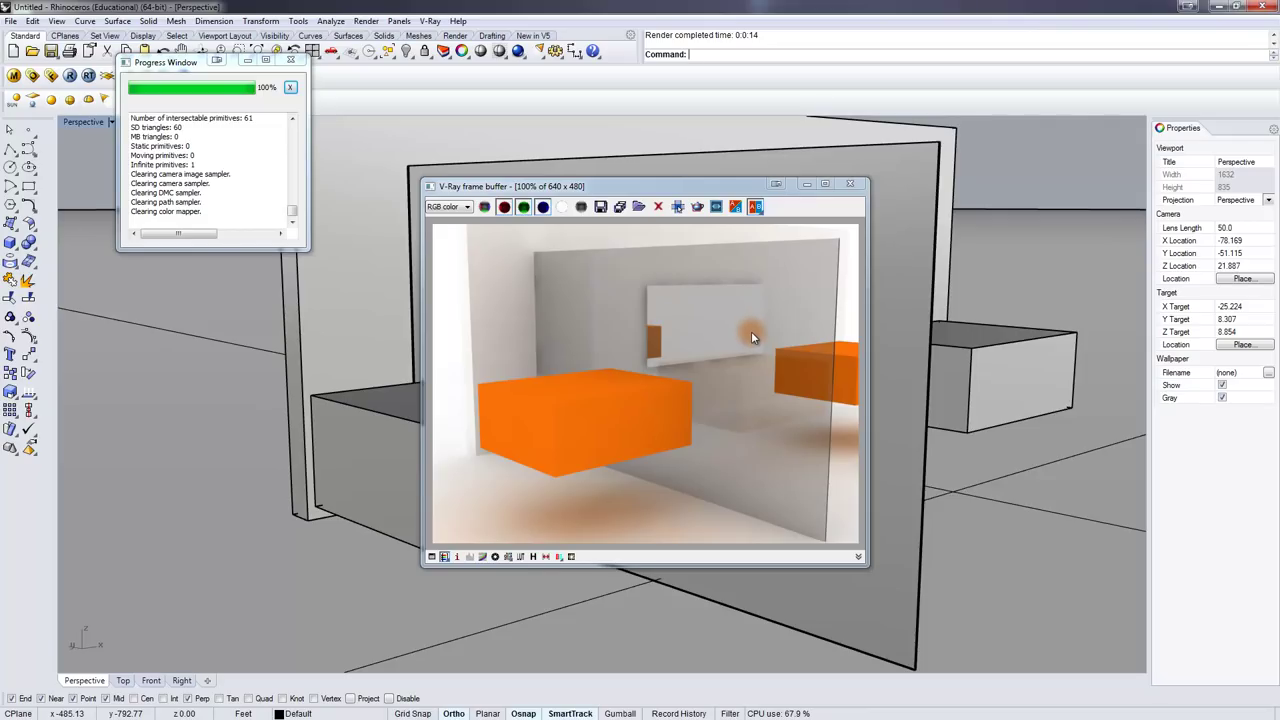